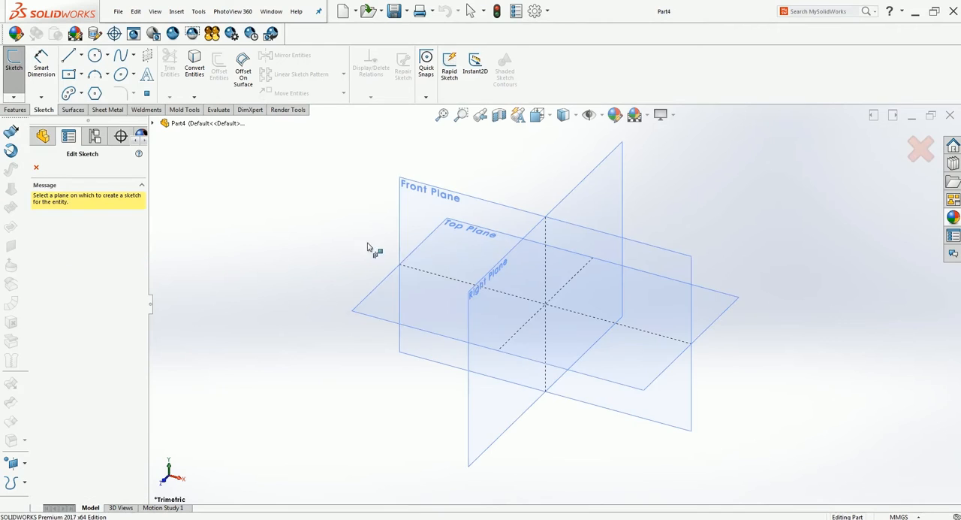
Start a sketch on the Front Plane and draw three concentric circles at the origin with radii of about 36, 20 and 60 mm.
left_click(425, 217)
left_click(95, 55)
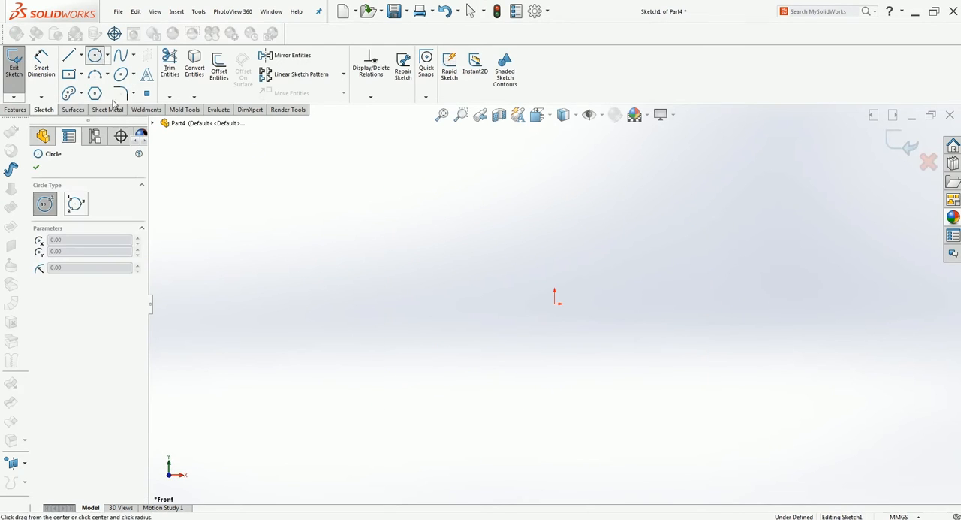
left_click(555, 301)
left_click(557, 365)
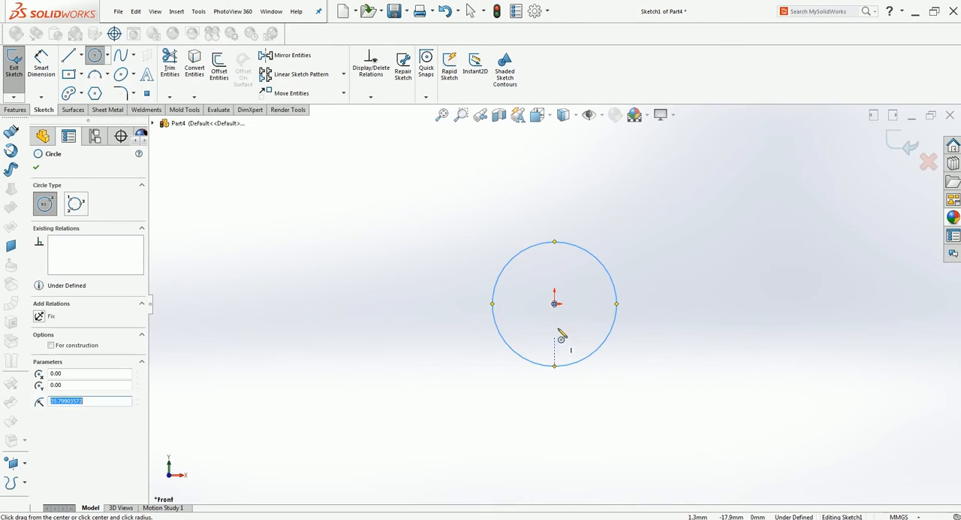
left_click(554, 304)
left_click(554, 339)
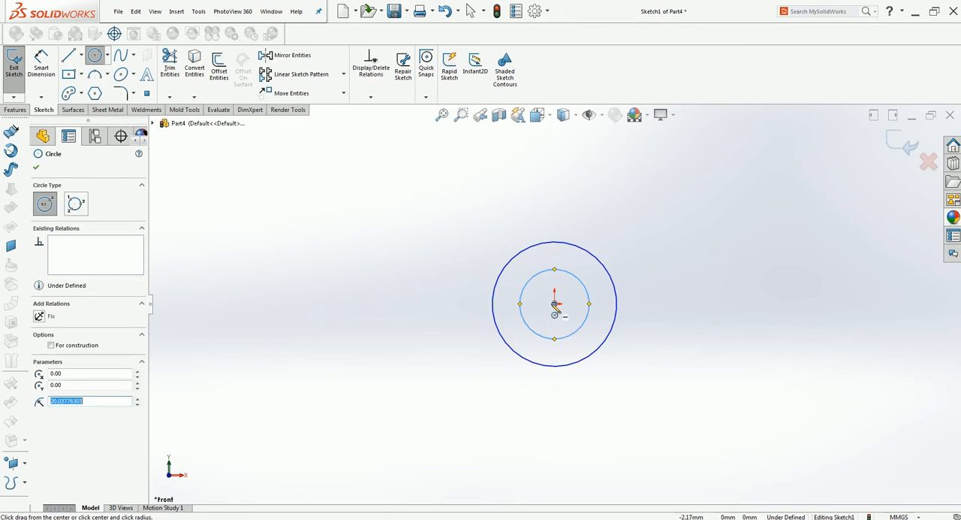
left_click(555, 304)
left_click(543, 410)
key("Escape")
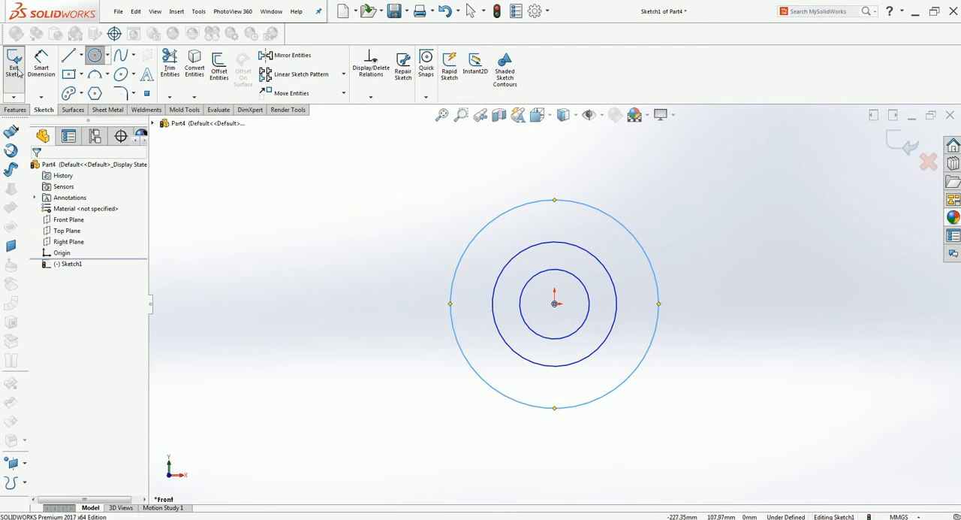
Dimension the outermost circle with a diameter of 94 mm.
left_click(41, 67)
left_click(376, 248)
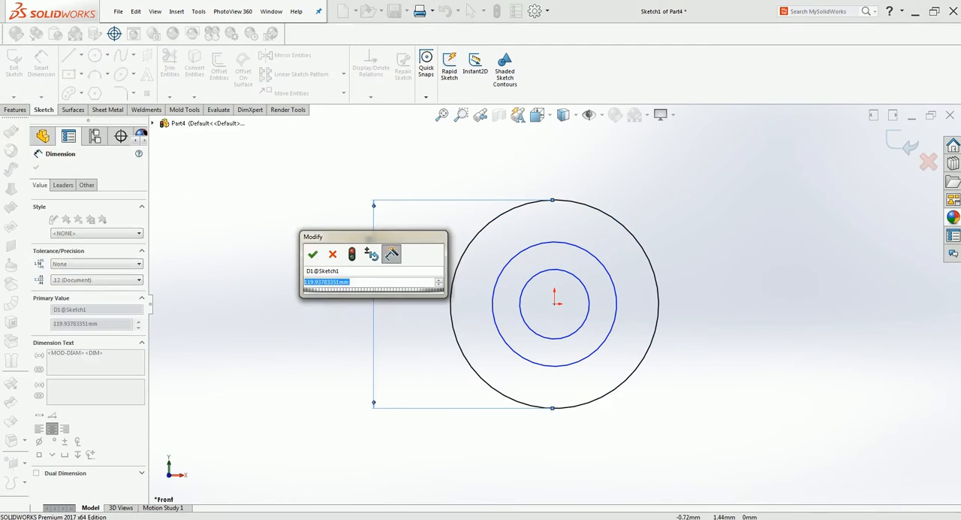
type("94")
key("Return")
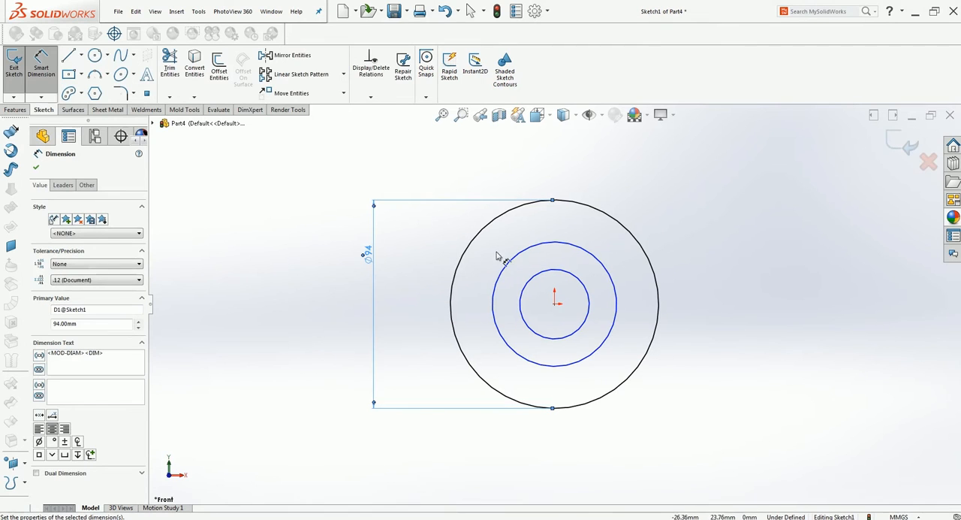
Dimension the middle circle with a diameter of 74 mm.
left_click(511, 269)
left_click(424, 255)
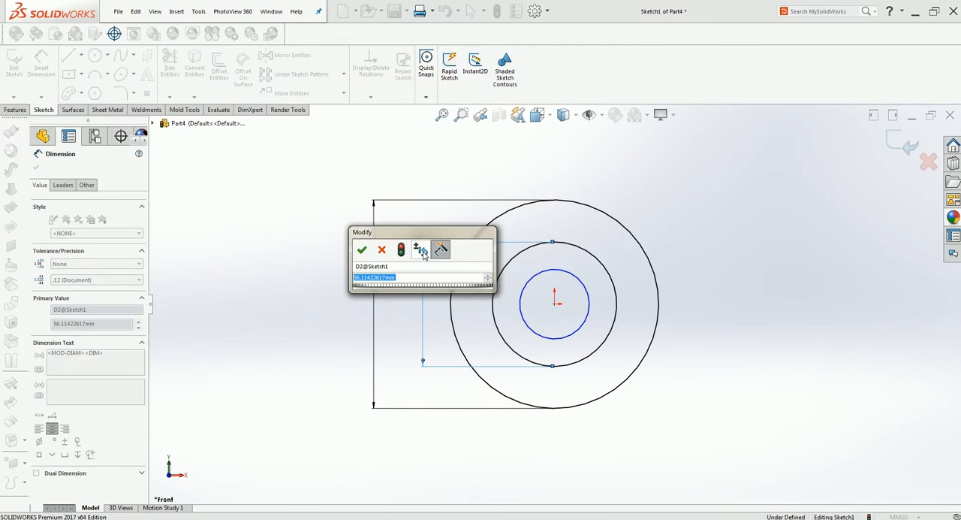
type("6")
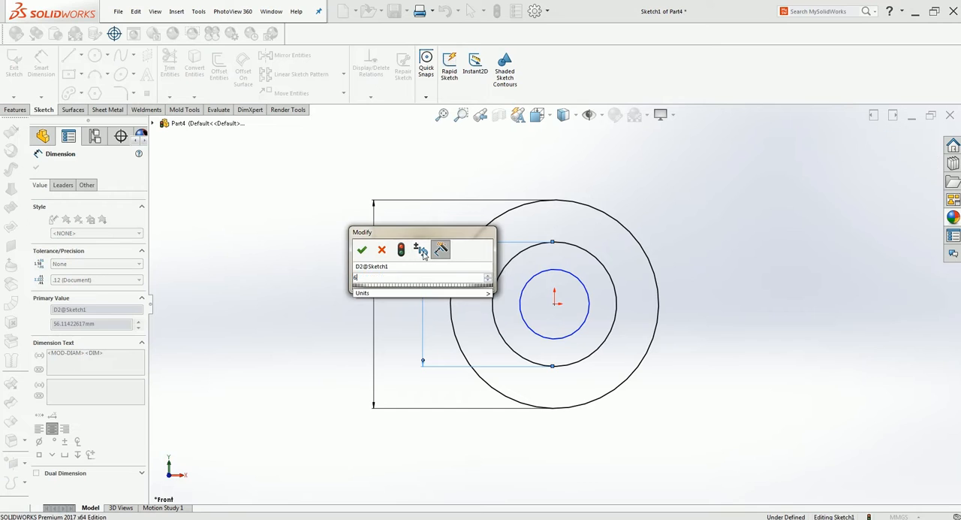
type("0")
key("BackSpace")
key("BackSpace")
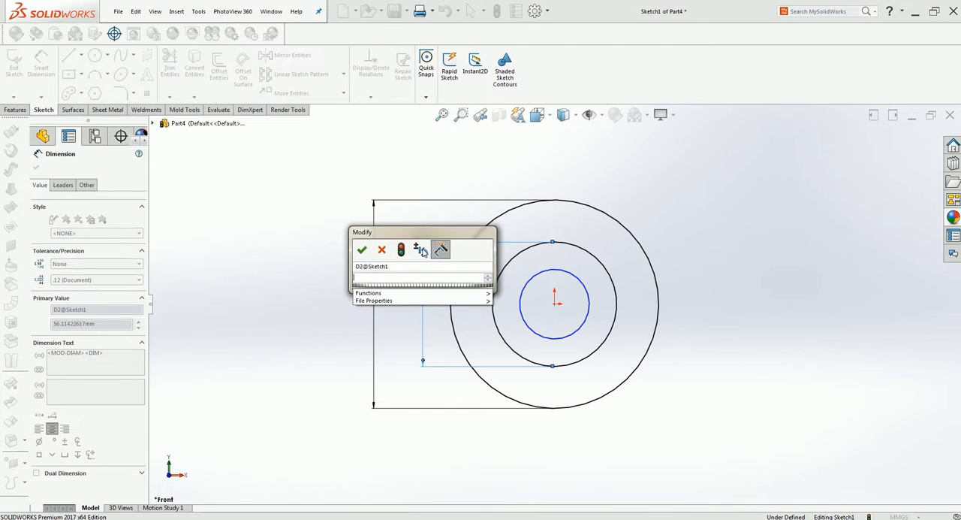
type("74")
key("Return")
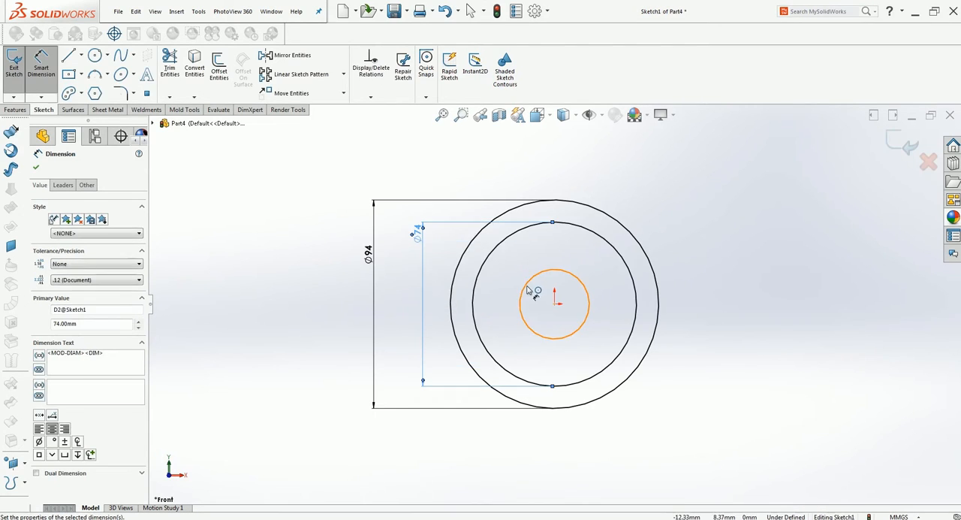
Dimension the innermost circle with a diameter of 54 mm and leave the dimension command.
left_click(529, 279)
left_click(441, 269)
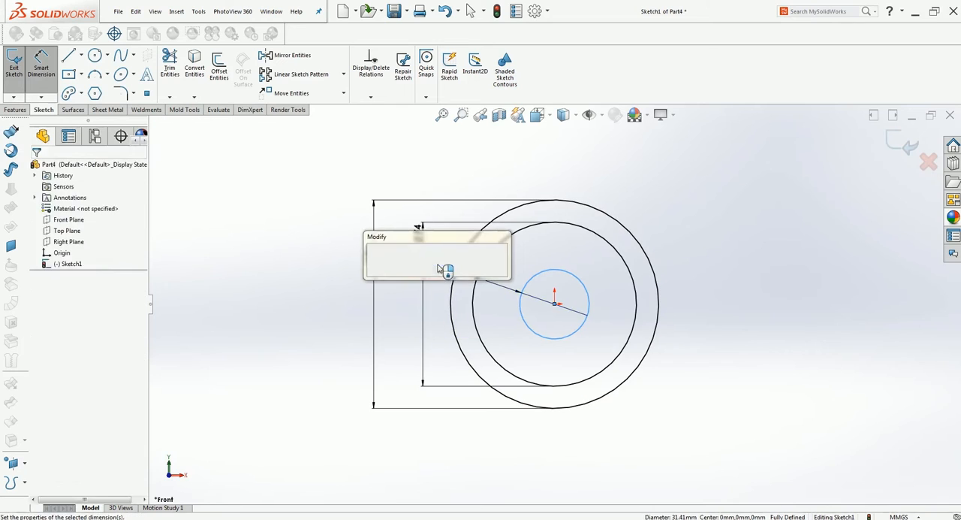
type("54")
key("Return")
key("Escape")
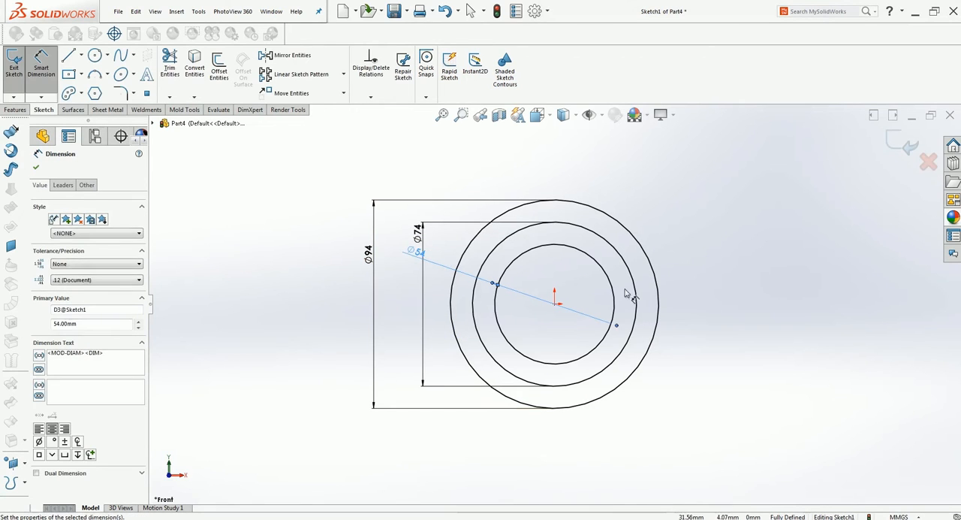
key("Escape")
Convert the 74 mm circle to construction geometry.
left_click(619, 255)
left_click(82, 302)
left_click(36, 167)
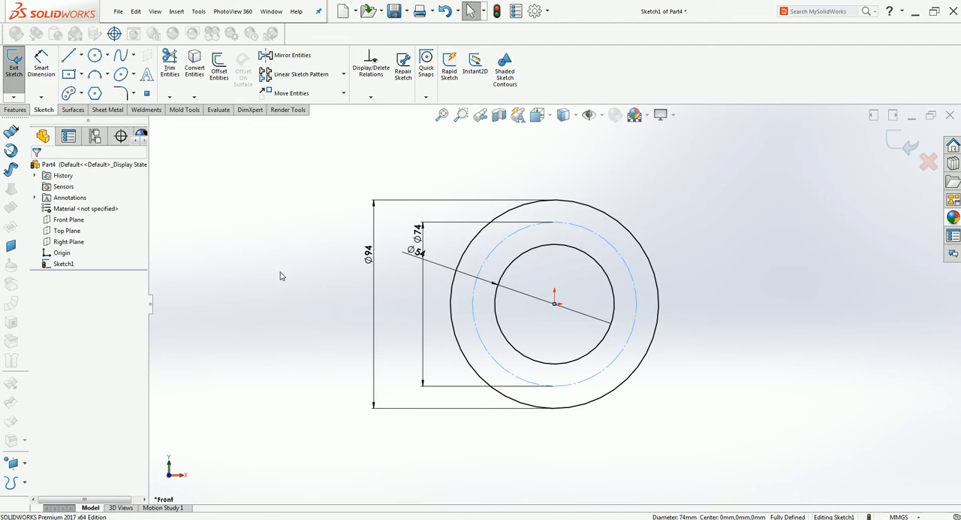
Draw an oblique centerline about 71 mm long from the origin up and to the right, at about 51° to the horizontal.
left_click(81, 55)
left_click(85, 80)
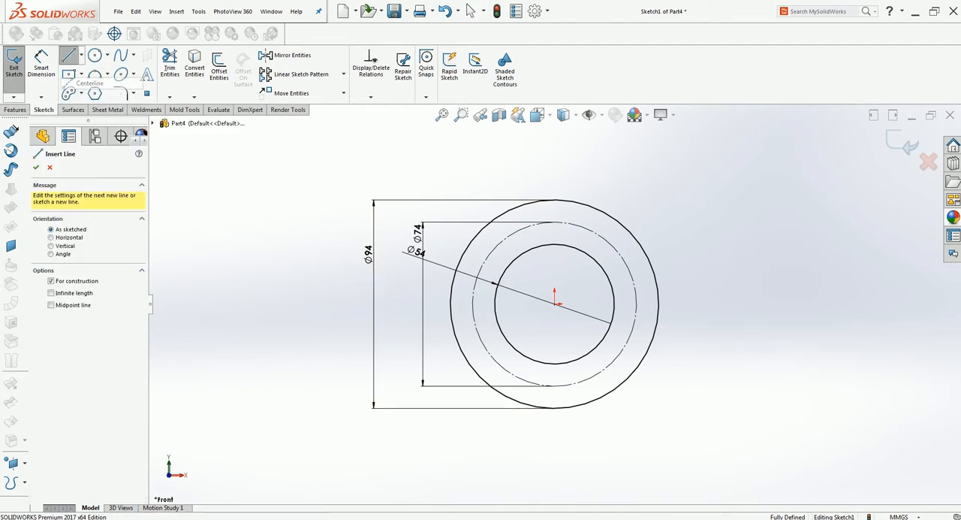
left_click(554, 304)
left_click(653, 182)
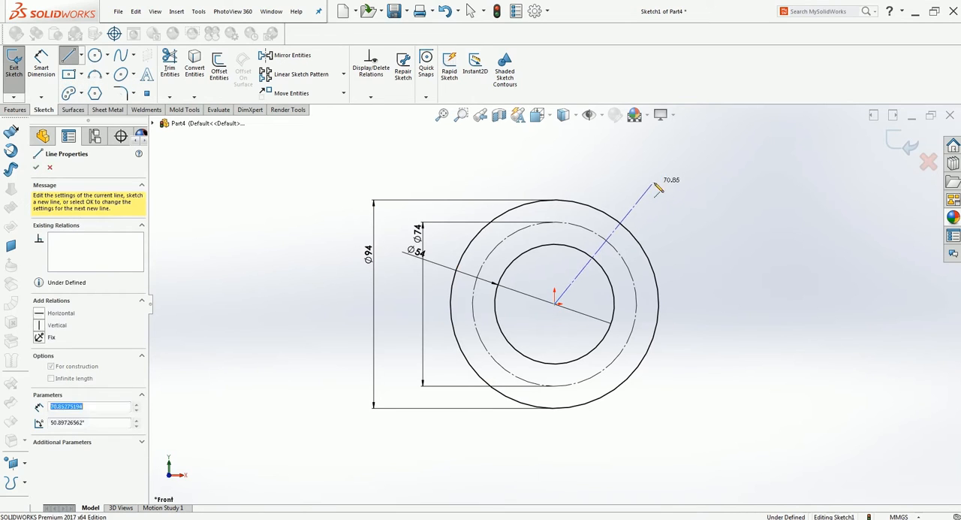
key("Escape")
Draw a horizontal centerline about 150 mm long through the origin, extending past both sides of the outer circle.
left_click(81, 55)
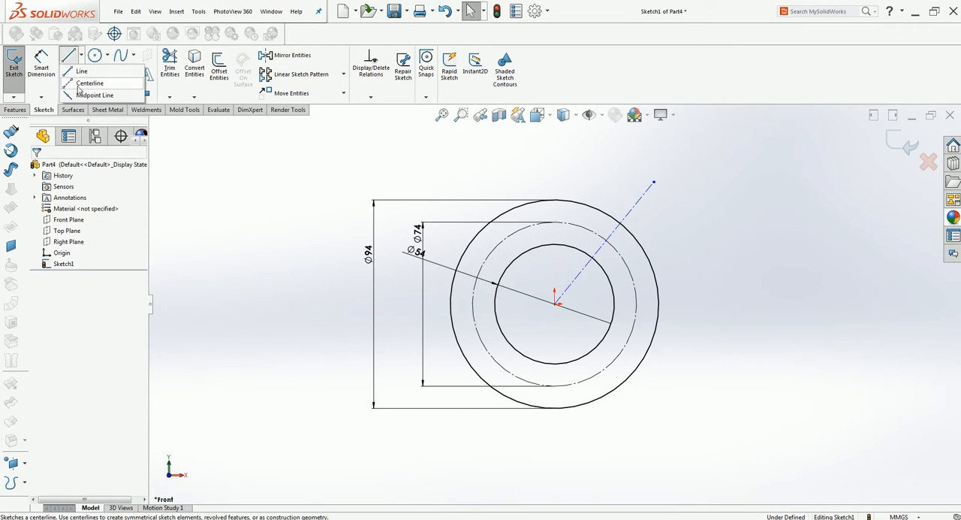
left_click(84, 79)
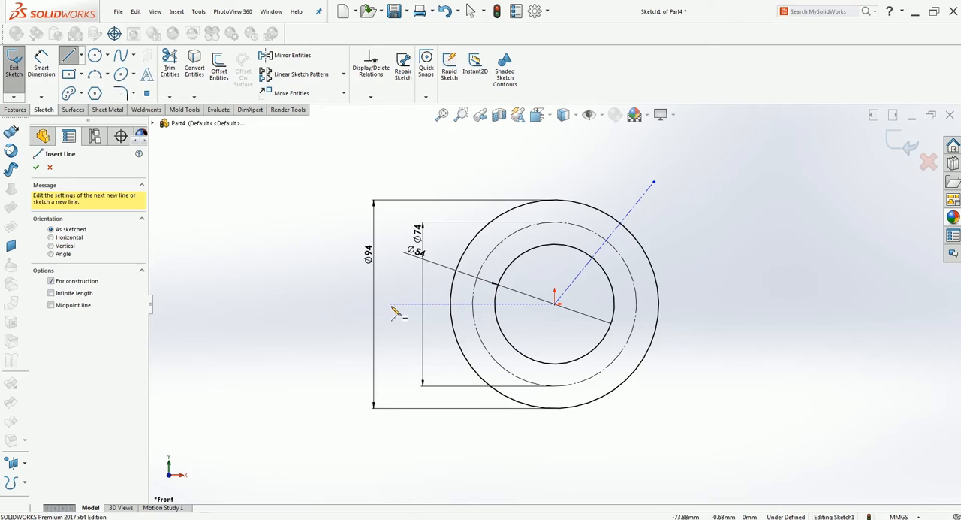
left_click(555, 303)
left_click(724, 304)
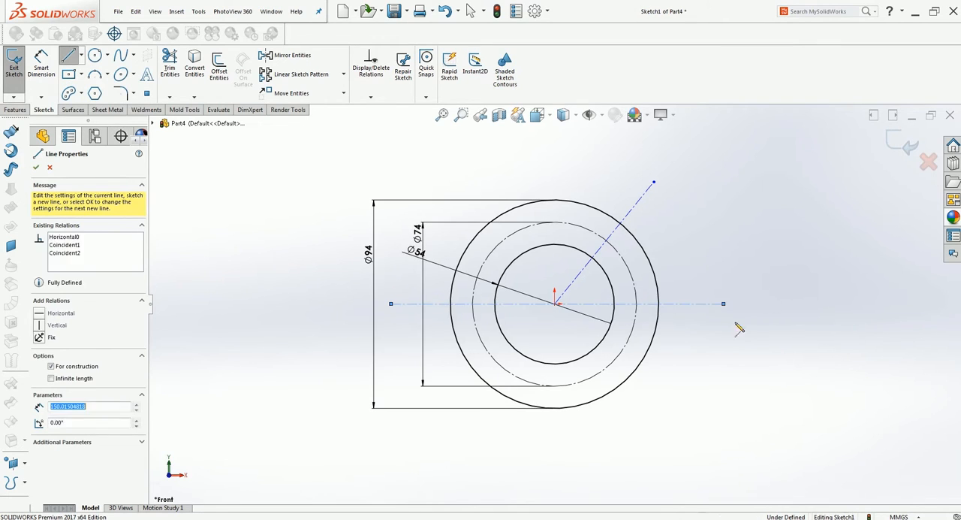
key("Escape")
Draw a vertical centerline through the origin from just above the outer circle to well below it.
left_click(81, 56)
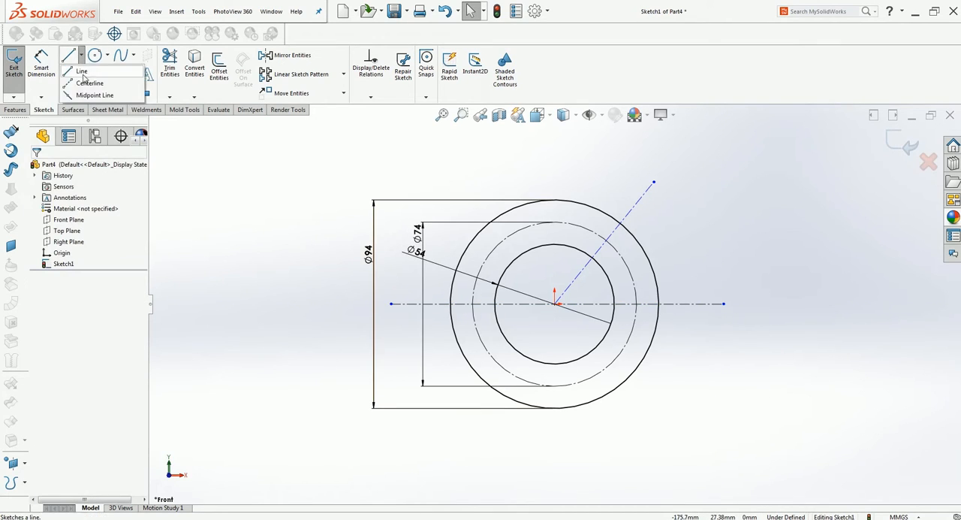
left_click(84, 79)
left_click(555, 303)
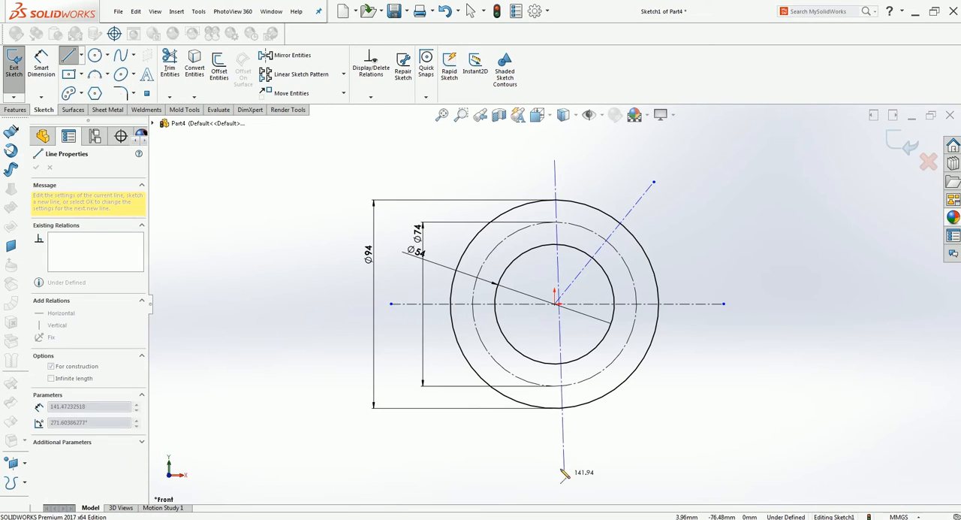
scroll(570, 461, "up", 3)
left_click(557, 455)
key("Escape")
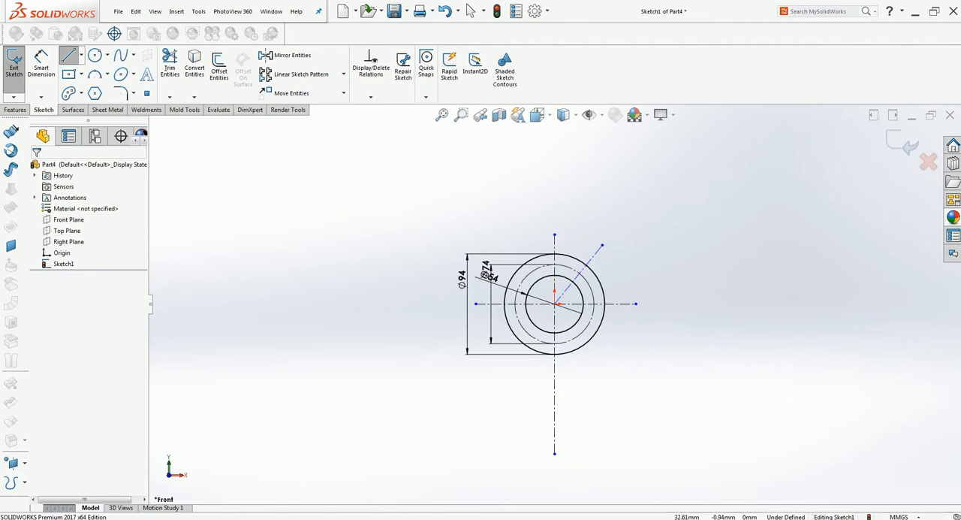
Dimension the angle between the horizontal centerline and the oblique centerline as 60°.
scroll(552, 338, "up", 2)
scroll(548, 308, "down", 4)
scroll(548, 304, "down", 3)
left_click(41, 64)
left_click(625, 361)
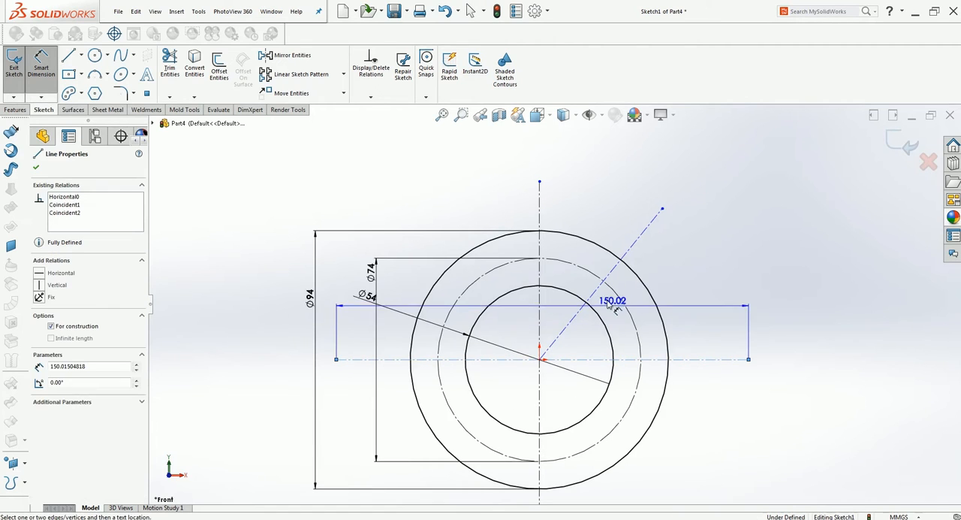
left_click(597, 289)
left_click(622, 319)
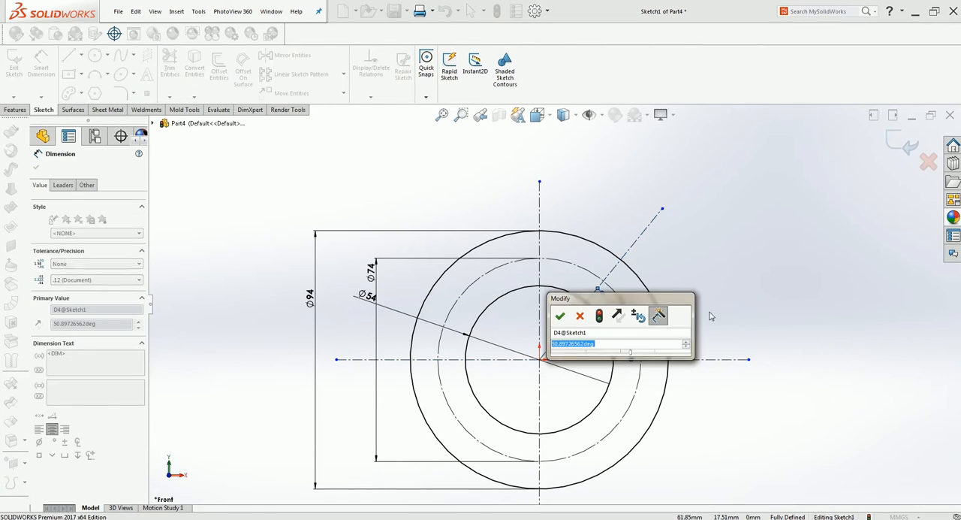
type("60")
key("Return")
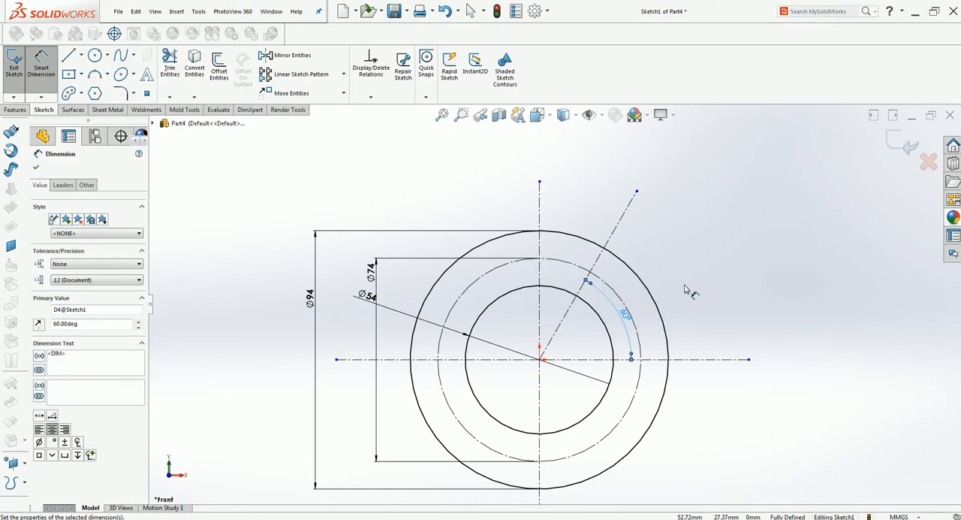
key("Escape")
Draw a small circle of about 5.6 mm radius where the oblique centerline crosses the 74 mm construction circle.
left_click(95, 57)
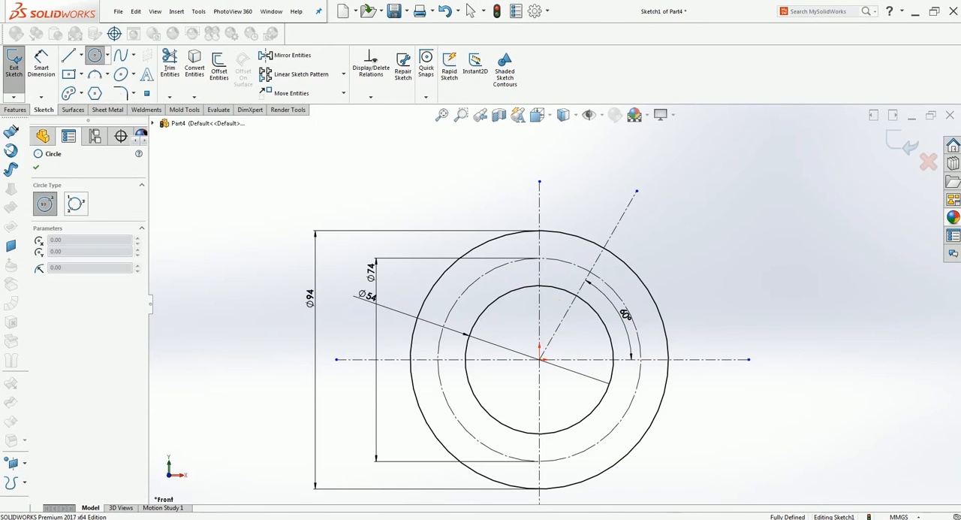
left_click(589, 273)
left_click(604, 278)
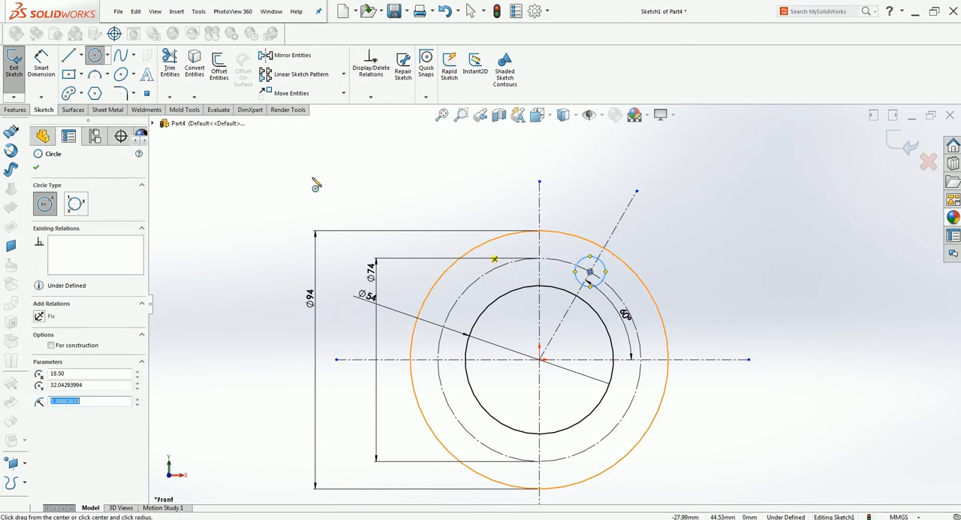
key("Escape")
Dimension the small bolt-hole circle with a diameter of 10 mm.
left_click(41, 62)
left_click(601, 261)
left_click(679, 253)
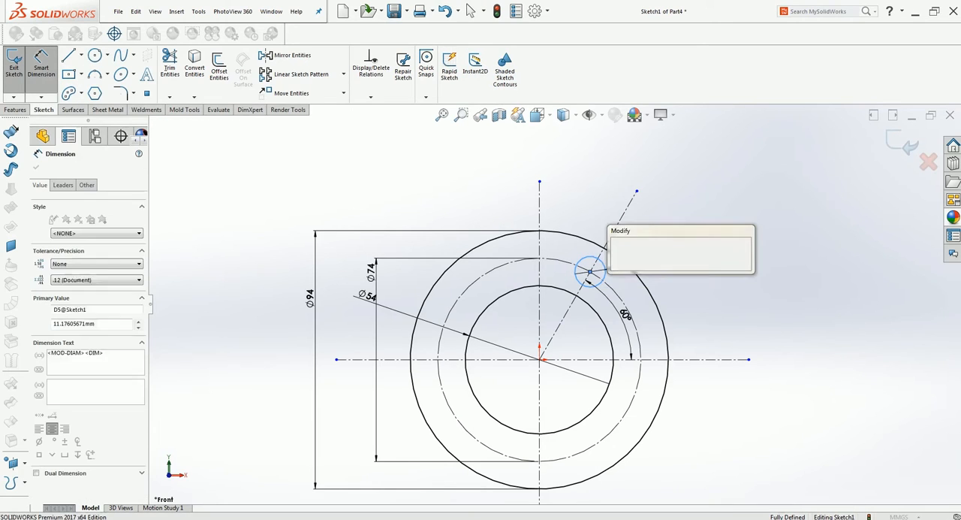
type("10")
key("Return")
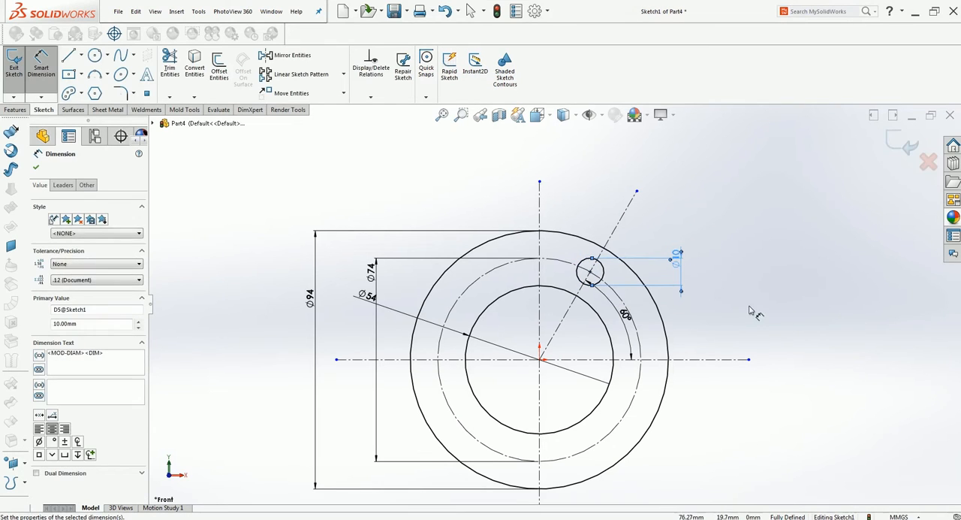
Create a circular sketch pattern of the 10 mm circle about the origin with 6 equally spaced instances over 360°.
scroll(454, 396, "up", 2)
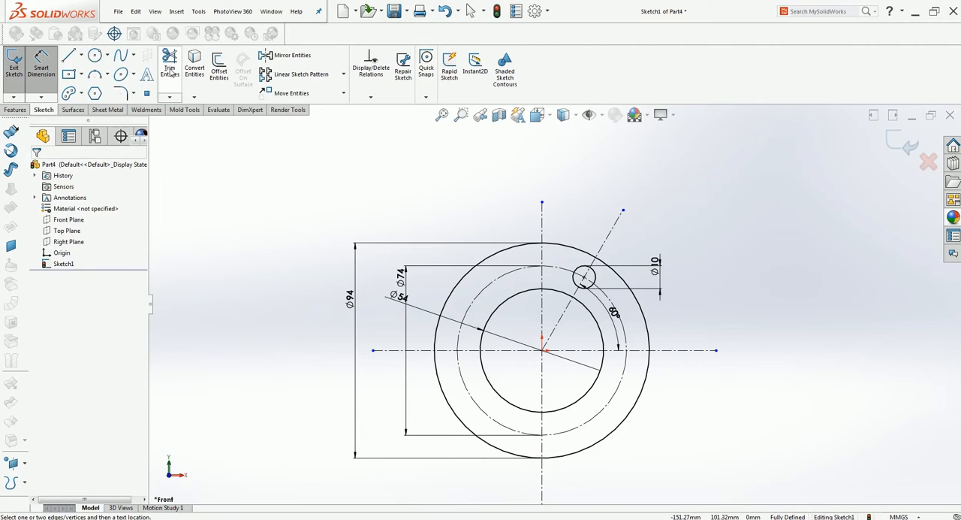
left_click(343, 74)
left_click(325, 103)
left_click(593, 283)
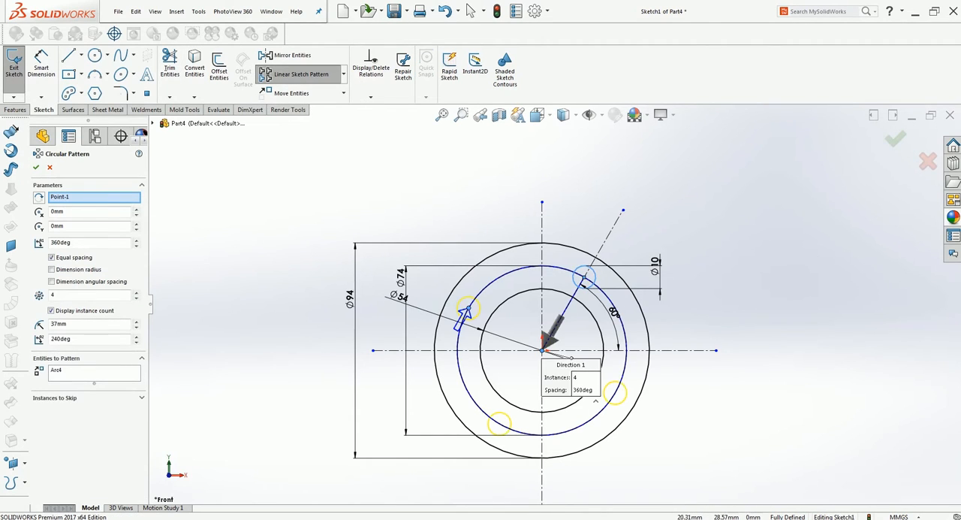
left_click(136, 293)
left_click(135, 292)
left_click(36, 168)
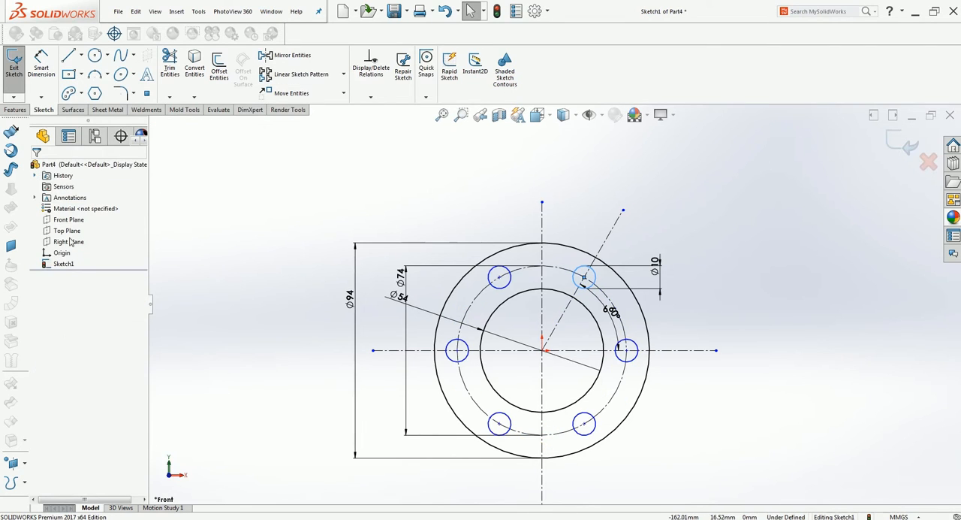
Draw a large circle of about 121 mm radius centered on the origin, ending on the lower part of the vertical centerline.
scroll(572, 406, "up", 5)
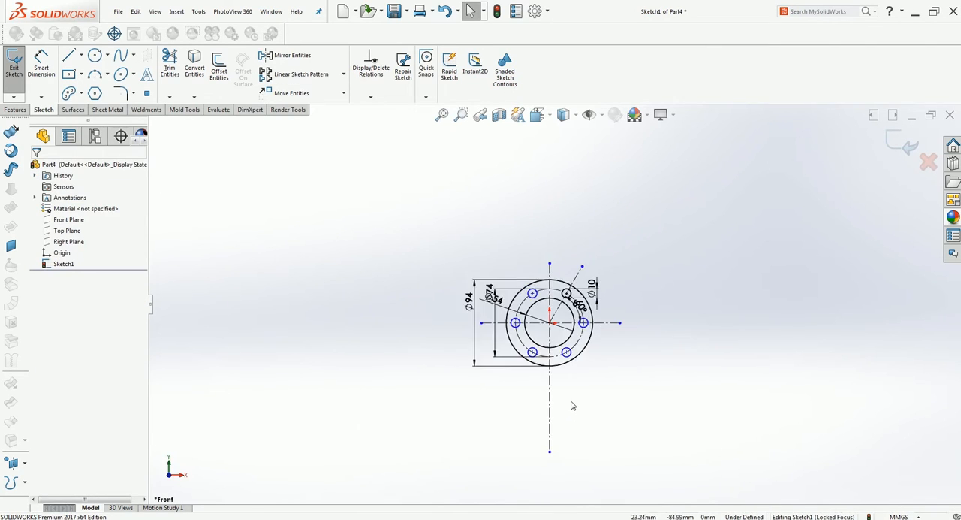
scroll(572, 405, "down", 2)
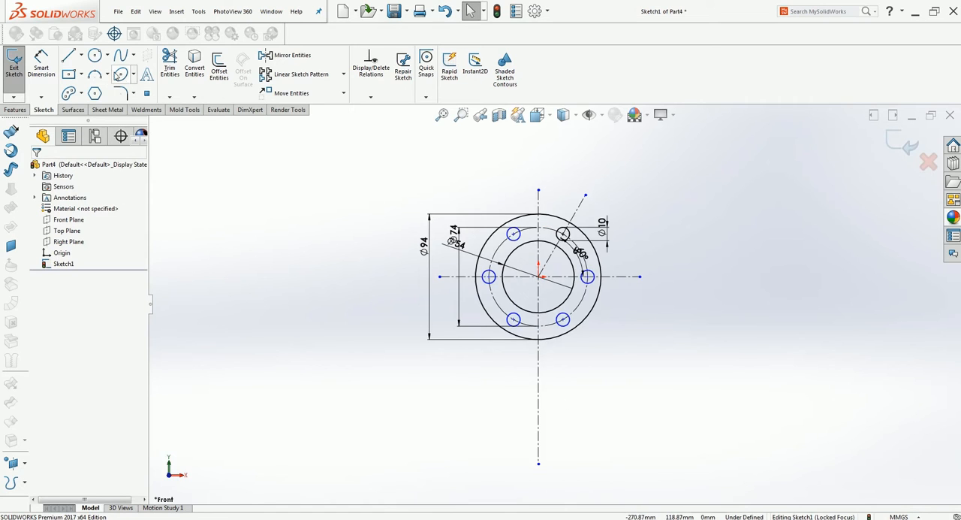
left_click(92, 55)
left_click(539, 277)
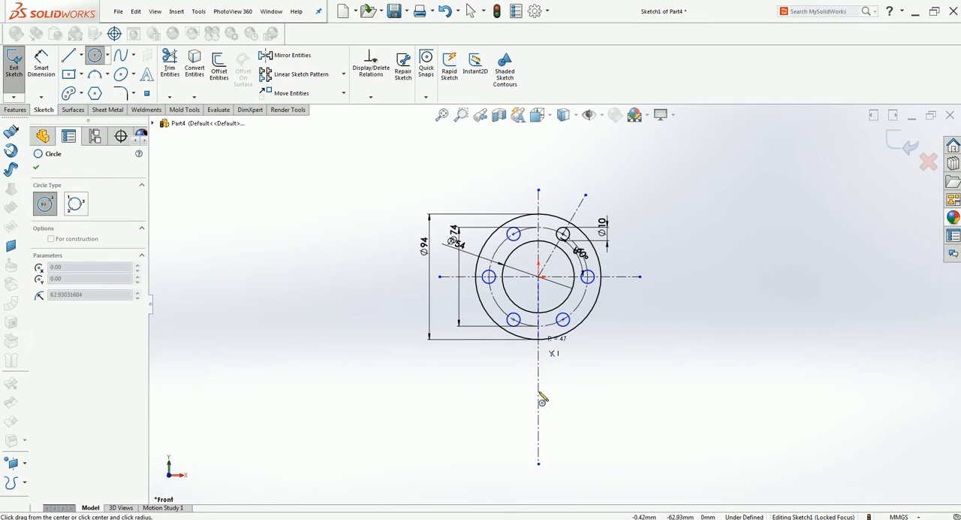
left_click(536, 438)
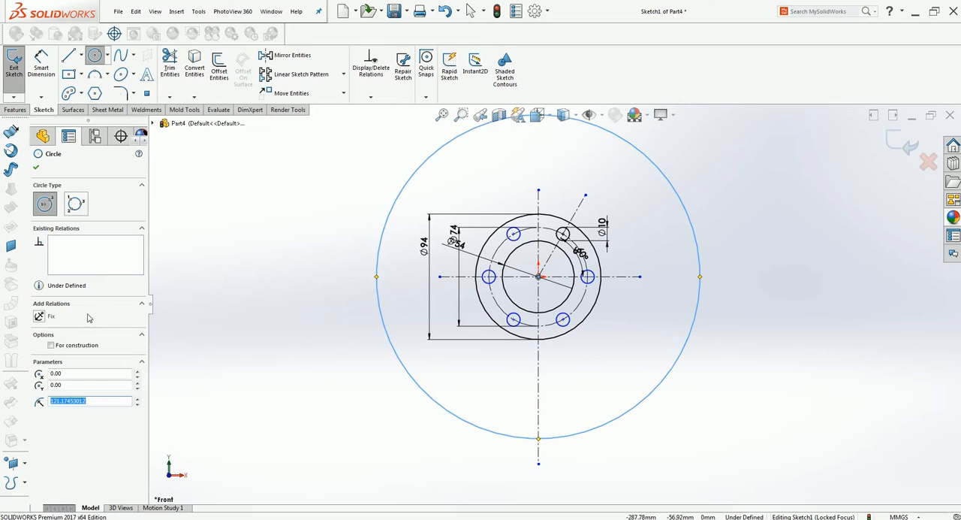
Turn the large outer circle into construction geometry and dimension its diameter as 200 mm.
left_click(51, 344)
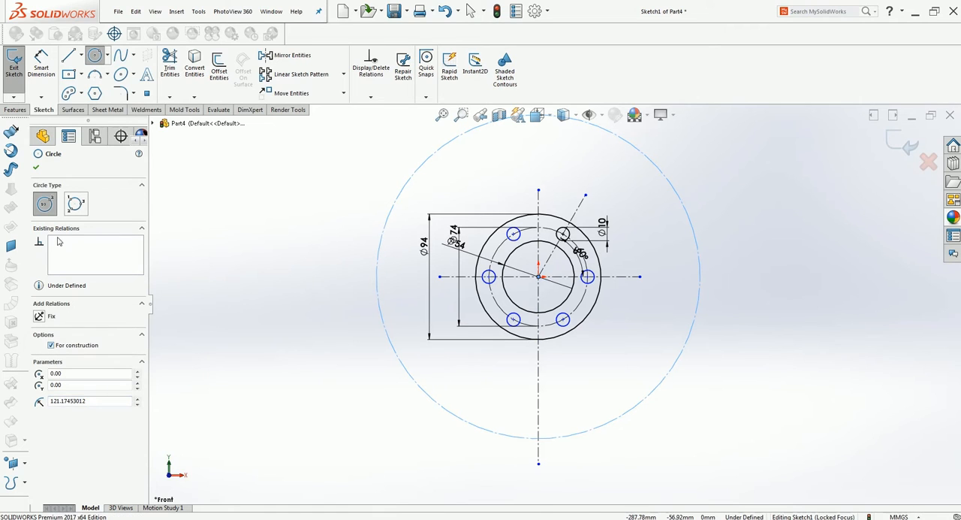
left_click(37, 169)
left_click(41, 71)
left_click(337, 330)
type("20")
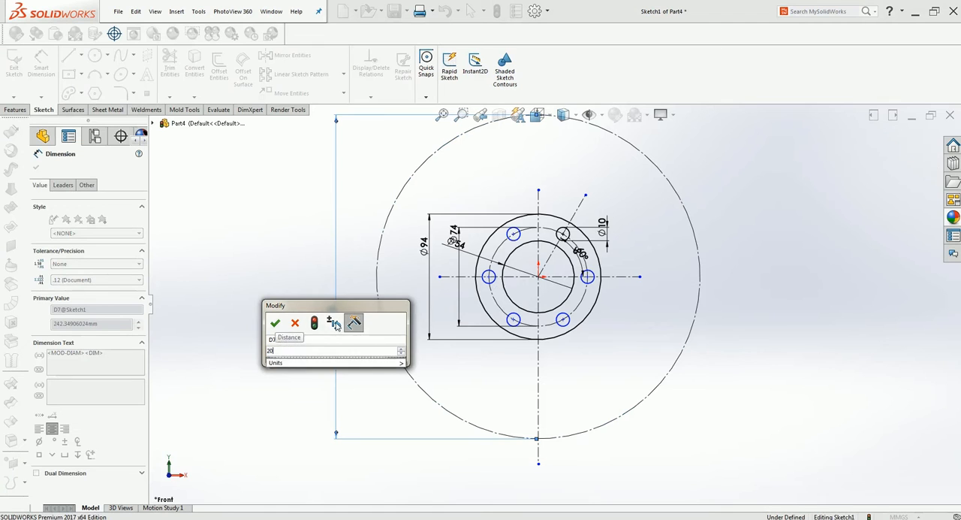
type("0")
key("Return")
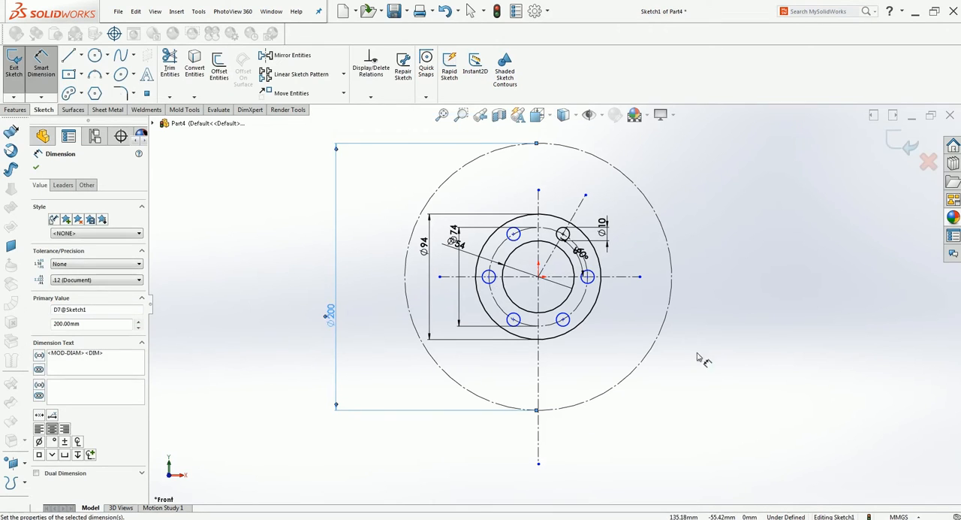
key("Escape")
Offset the 200 mm construction circle outward by 12 mm.
scroll(571, 369, "up", 3)
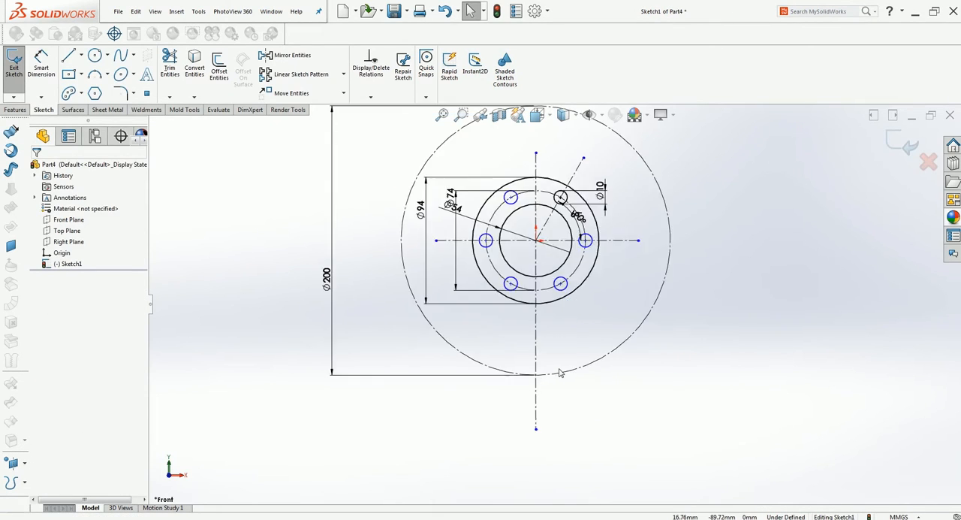
scroll(516, 225, "down", 1)
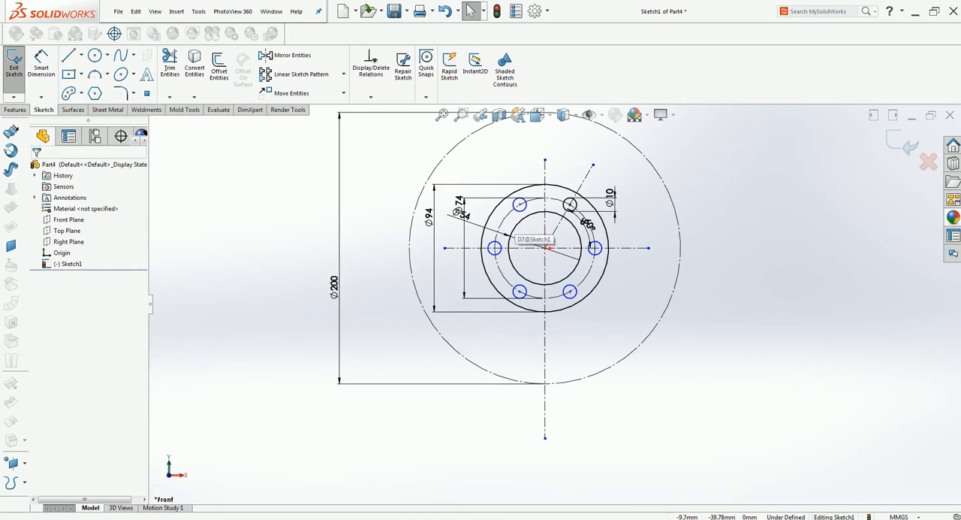
left_click(575, 384)
left_click(219, 66)
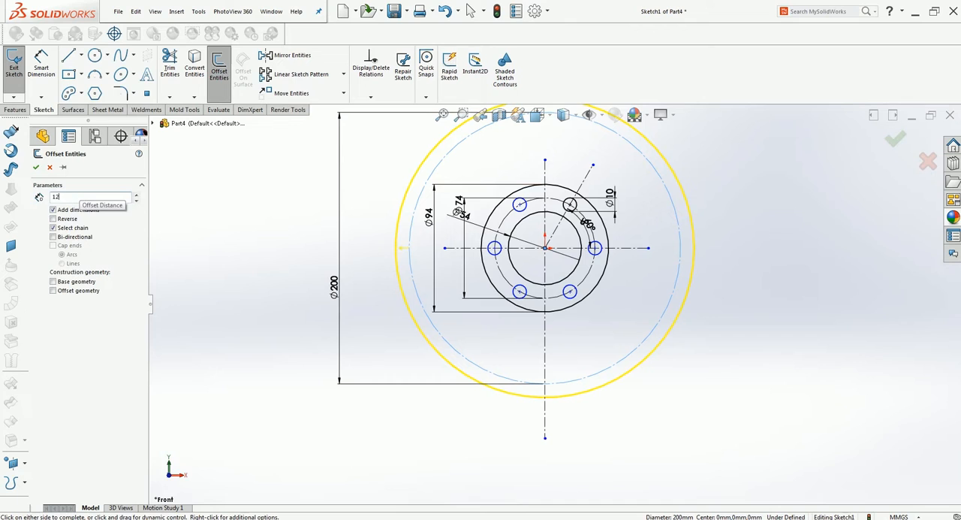
left_click(37, 169)
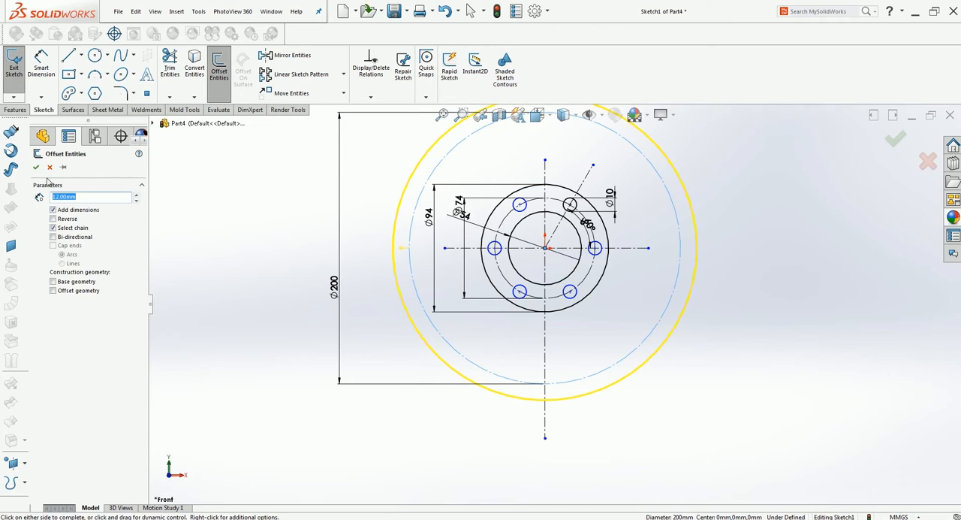
left_click(36, 167)
Offset the 200 mm construction circle inward by 12 mm with the direction reversed.
left_click(219, 66)
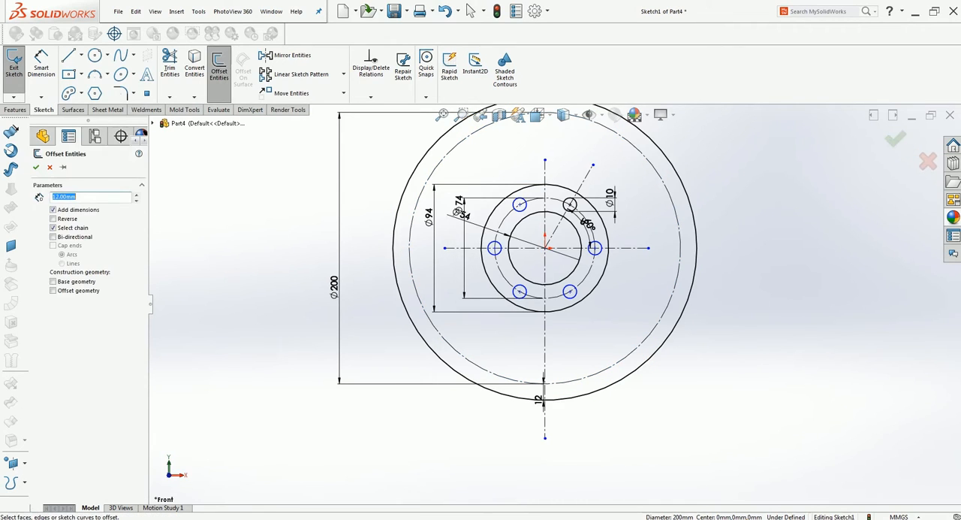
left_click(422, 189)
left_click(63, 219)
left_click(36, 168)
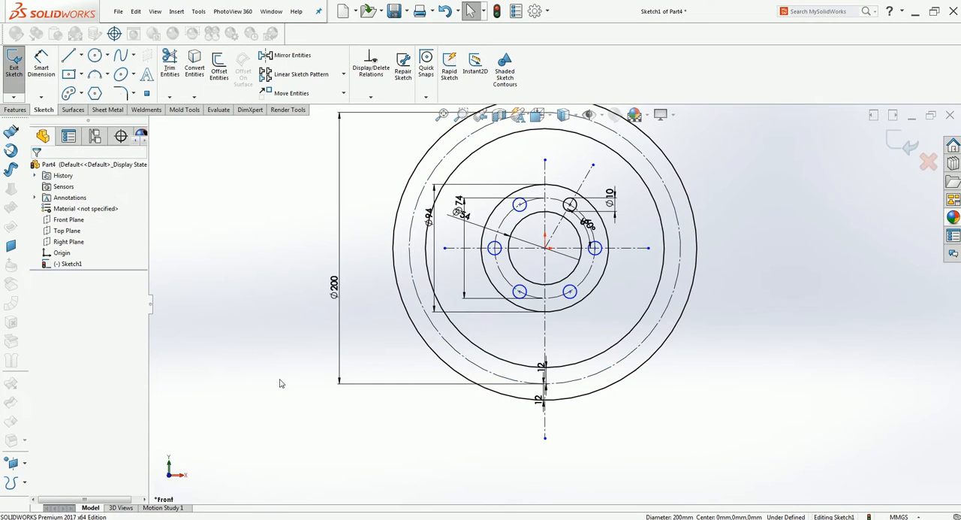
Draw a centerline about 153 mm long from the origin through the lower-left bolt hole, ending outside the outermost circle.
left_click(81, 55)
left_click(83, 81)
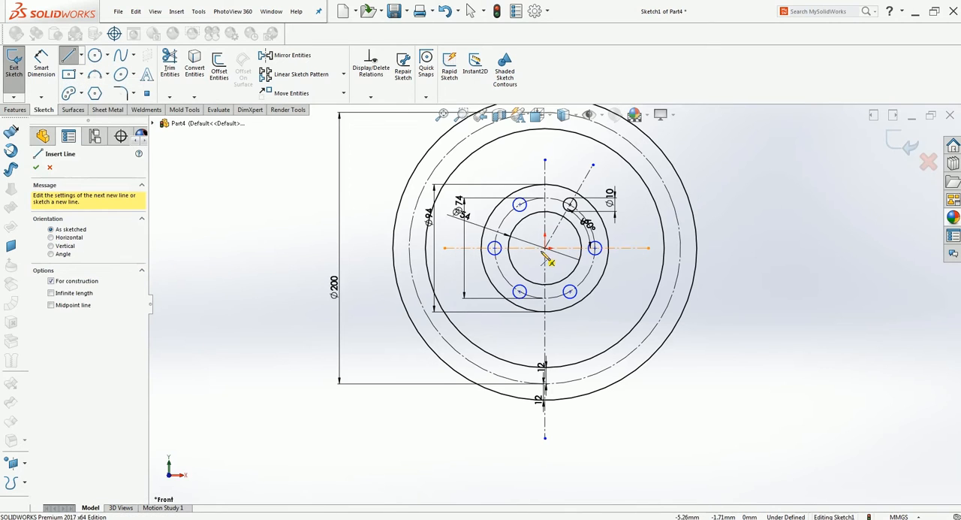
left_click(545, 249)
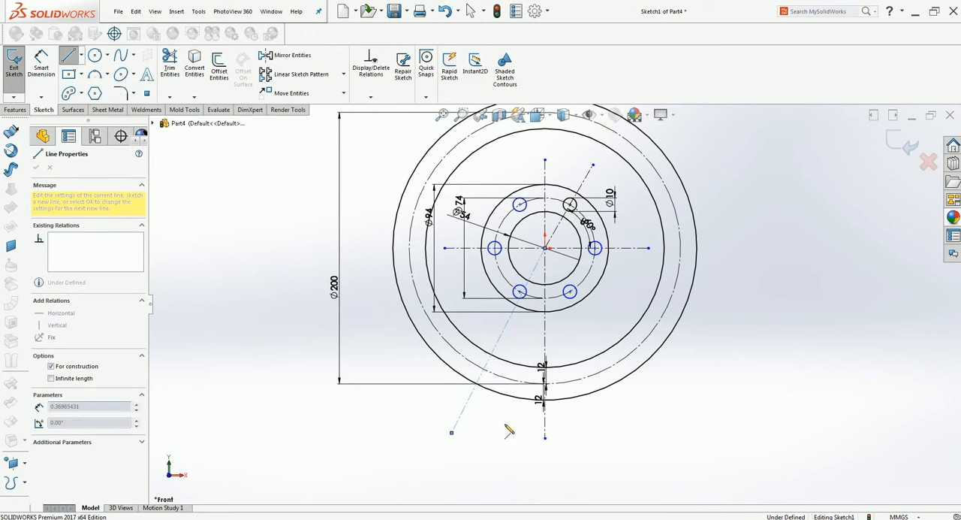
left_click(452, 432)
key("Escape")
left_click(81, 55)
left_click(79, 81)
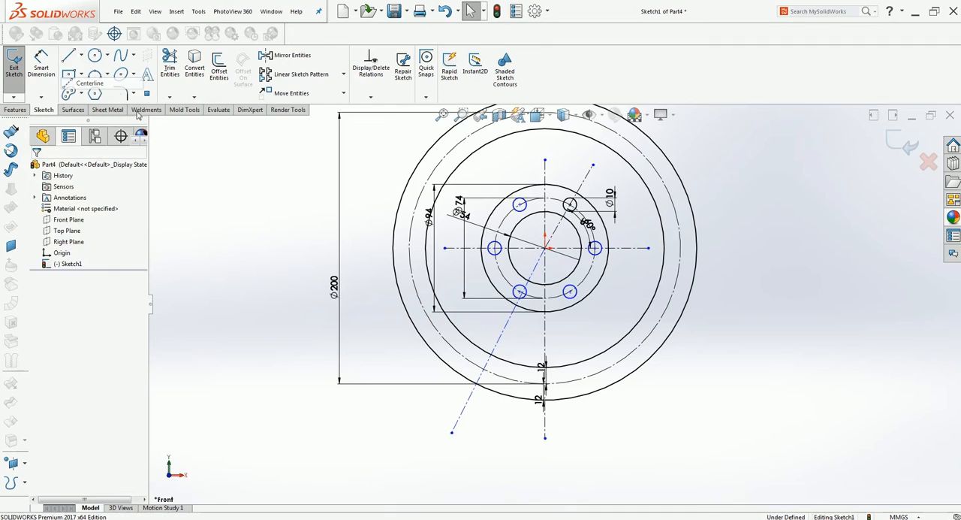
left_click(545, 249)
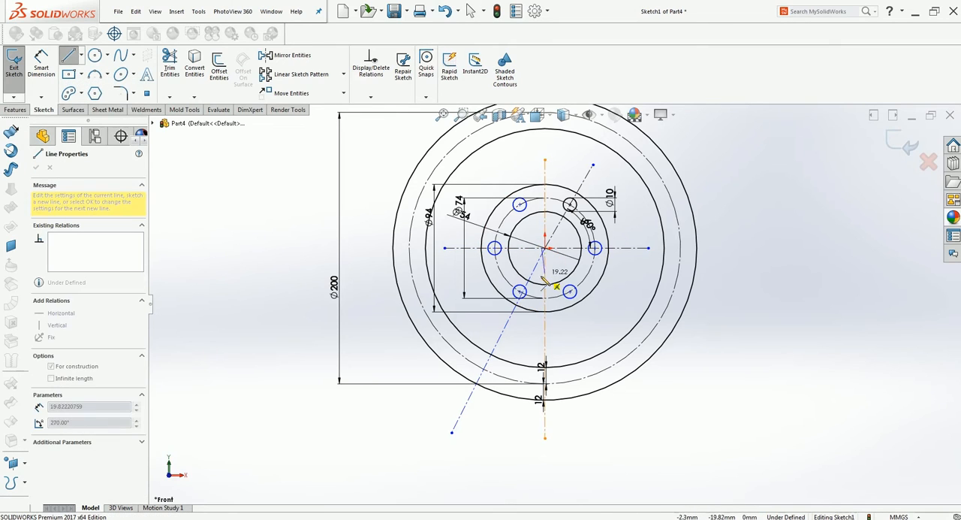
key("Escape")
Draw a centerline from the origin through the lower-right bolt hole, ending outside the outermost circle.
left_click(81, 56)
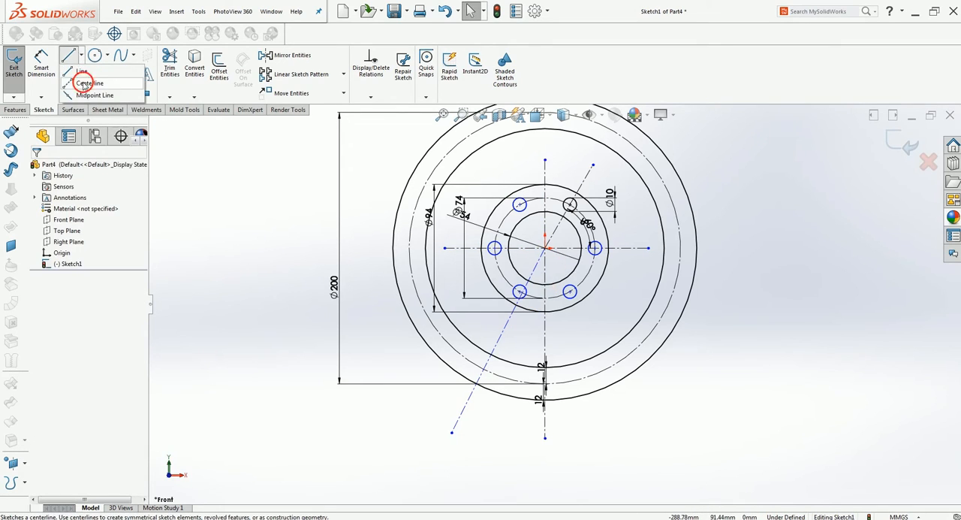
left_click(79, 81)
left_click(546, 248)
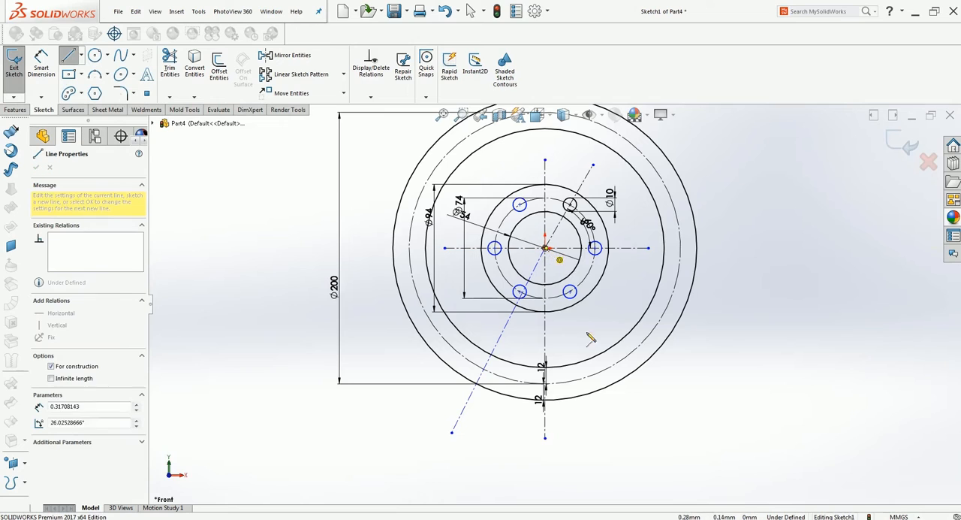
left_click(642, 419)
key("Escape")
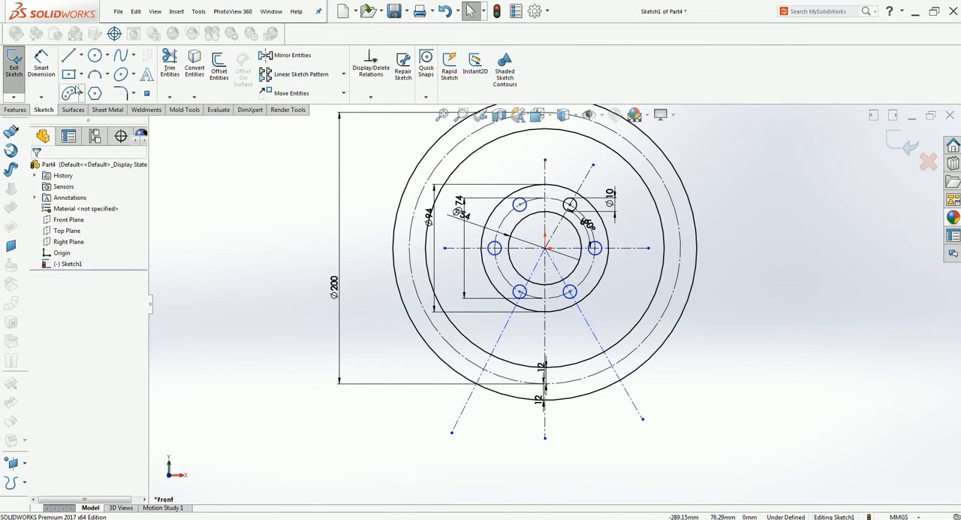
Dimension the angle between the lower-left centerline and the vertical centerline as 30°.
left_click(44, 65)
left_click(505, 327)
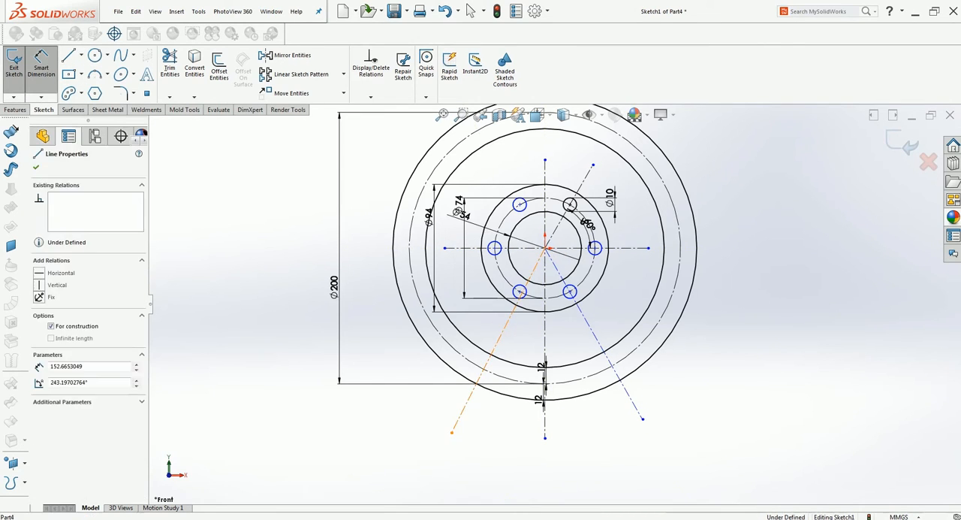
left_click(545, 346)
left_click(536, 356)
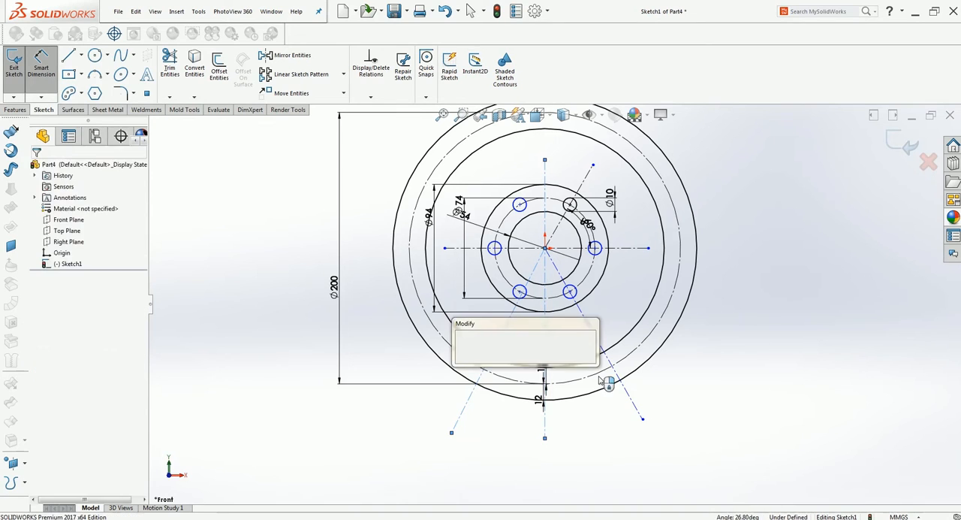
type("30")
key("Return")
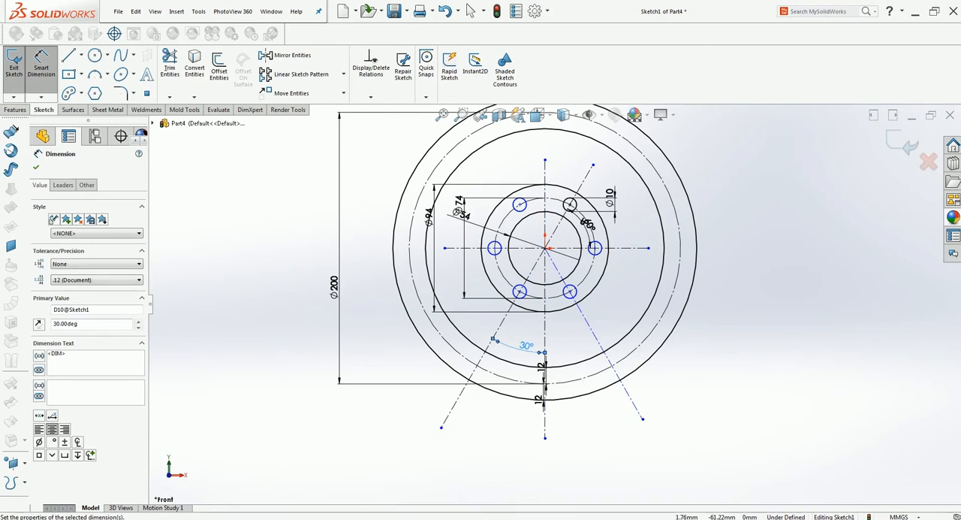
Dimension the angle between the vertical centerline and the lower-right centerline as 30°.
left_click(546, 329)
left_click(590, 325)
left_click(575, 342)
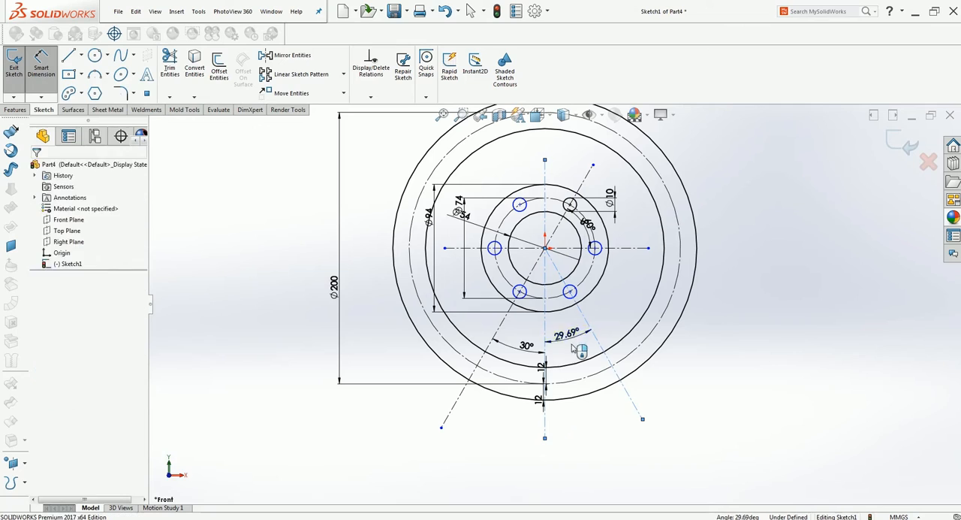
type("30")
key("Return")
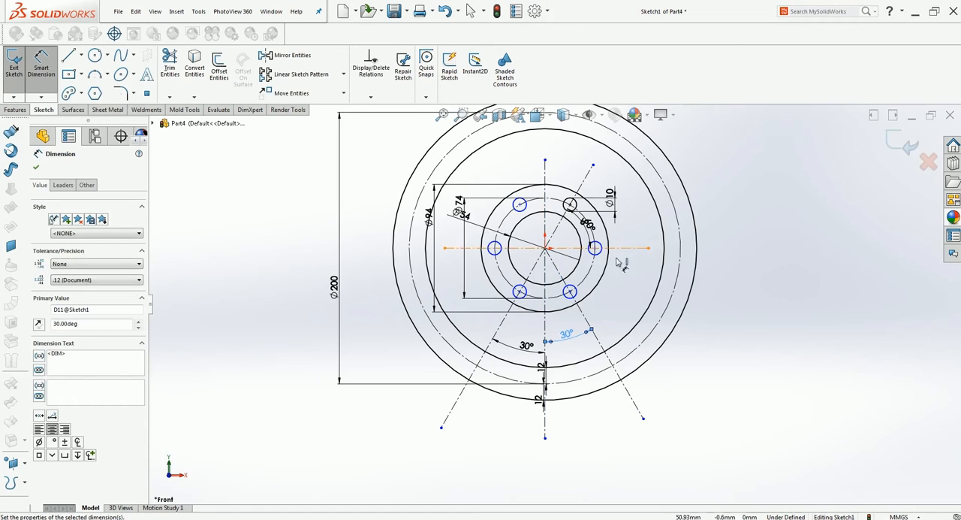
key("Escape")
Draw a 180° three-point arc of 12 mm radius between the two offset circles at the lower-left centerline, bulging away from the vertical centerline.
scroll(575, 348, "down", 3)
scroll(574, 347, "down", 1)
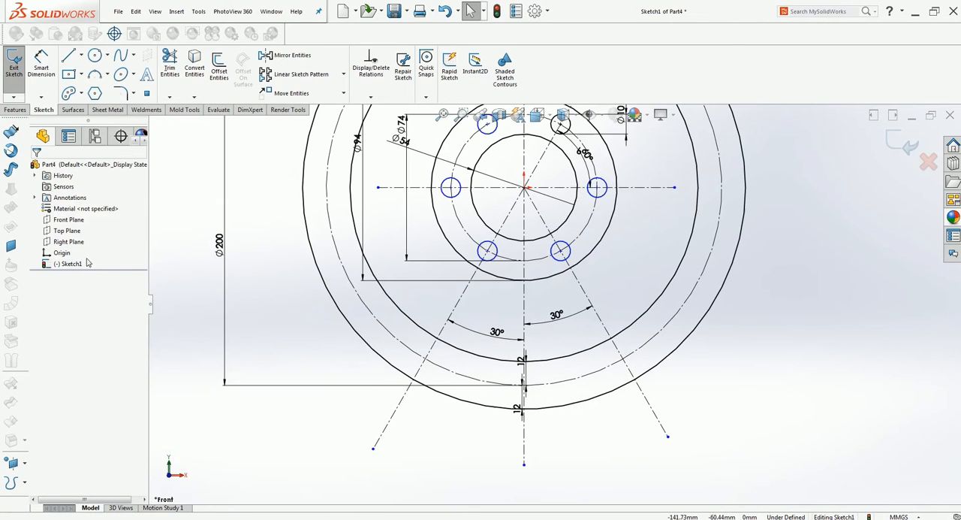
left_click(91, 74)
left_click(412, 384)
left_click(437, 340)
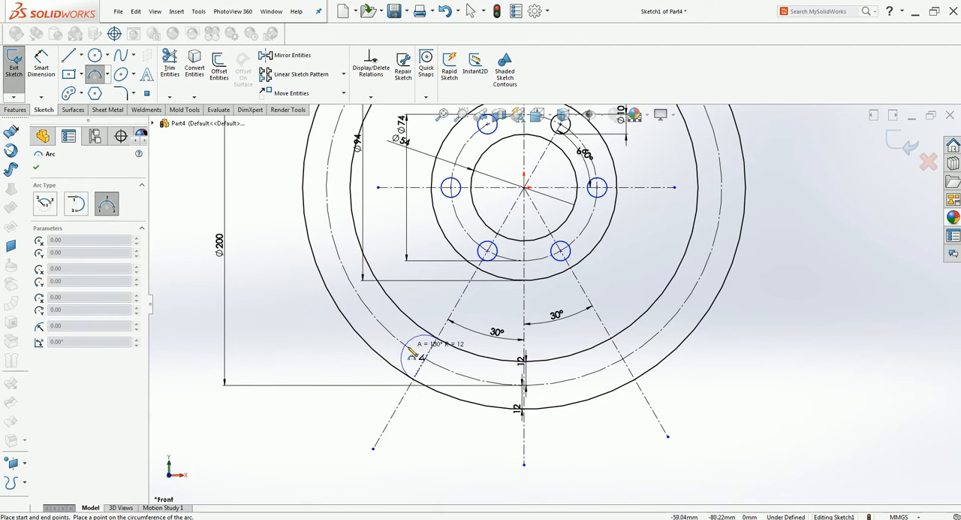
left_click(409, 356)
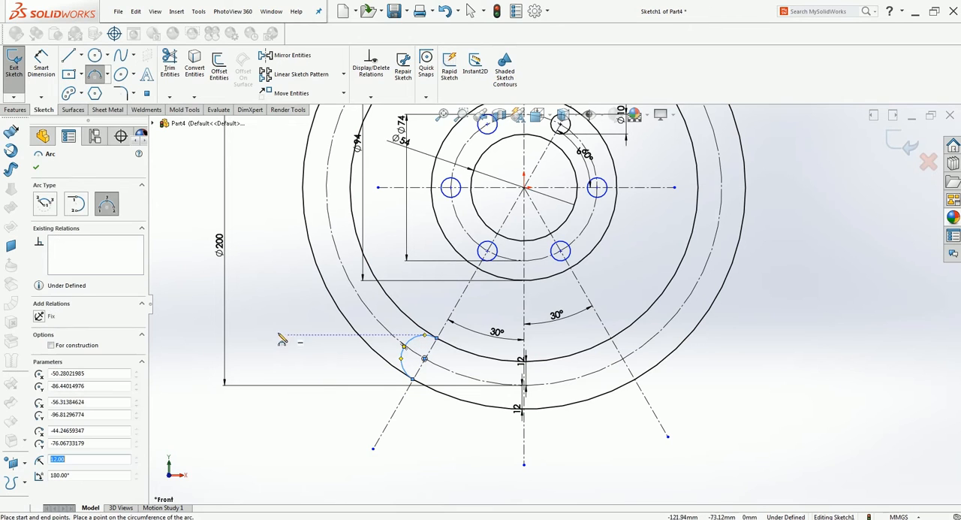
key("Escape")
Dimension the radius of the lower-left end arc.
left_click(41, 66)
left_click(402, 350)
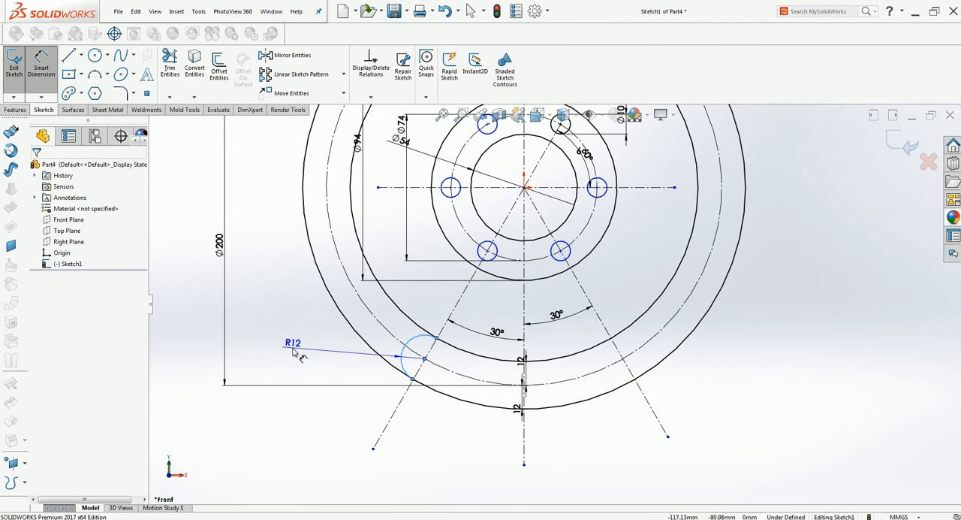
left_click(294, 352)
key("Return")
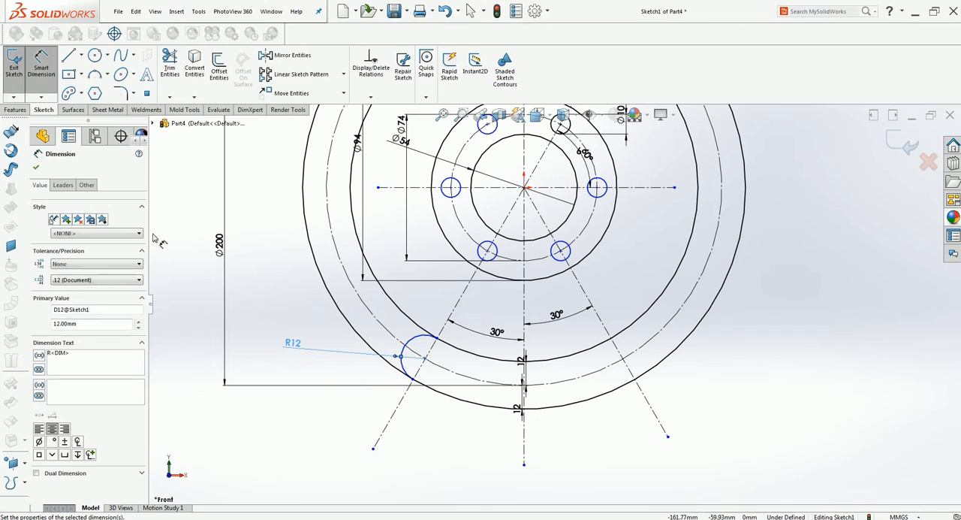
Draw a matching 180° three-point arc of 12 mm radius between the offset circles at the lower-right centerline, bulging away from the vertical centerline.
left_click(95, 77)
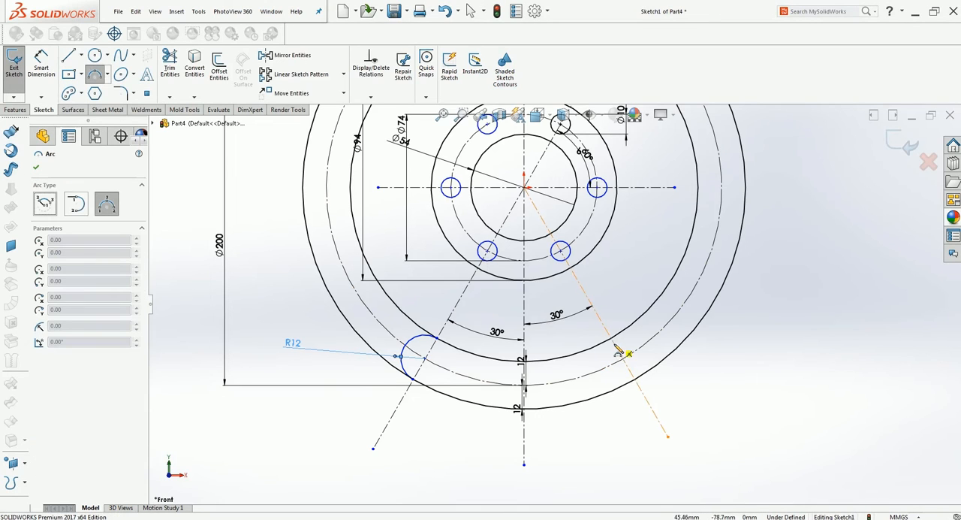
left_click(616, 344)
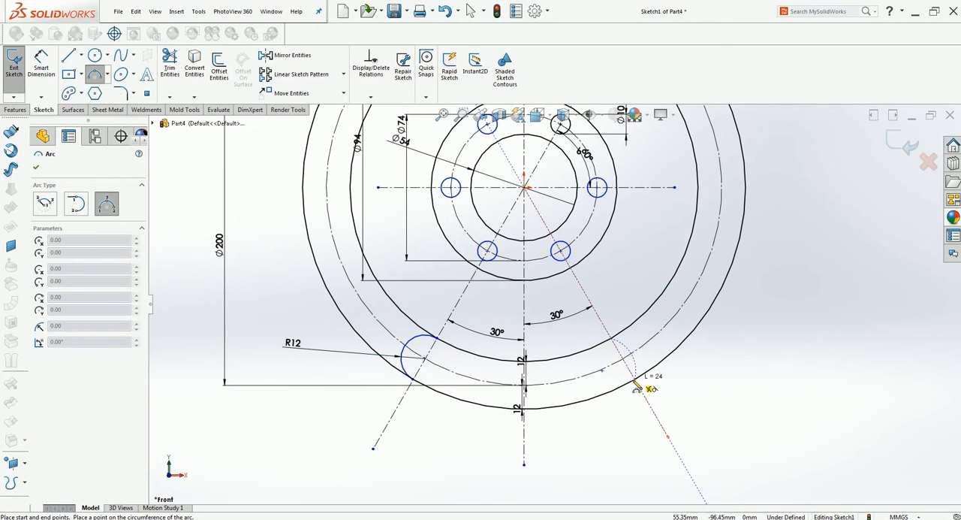
left_click(632, 381)
left_click(644, 353)
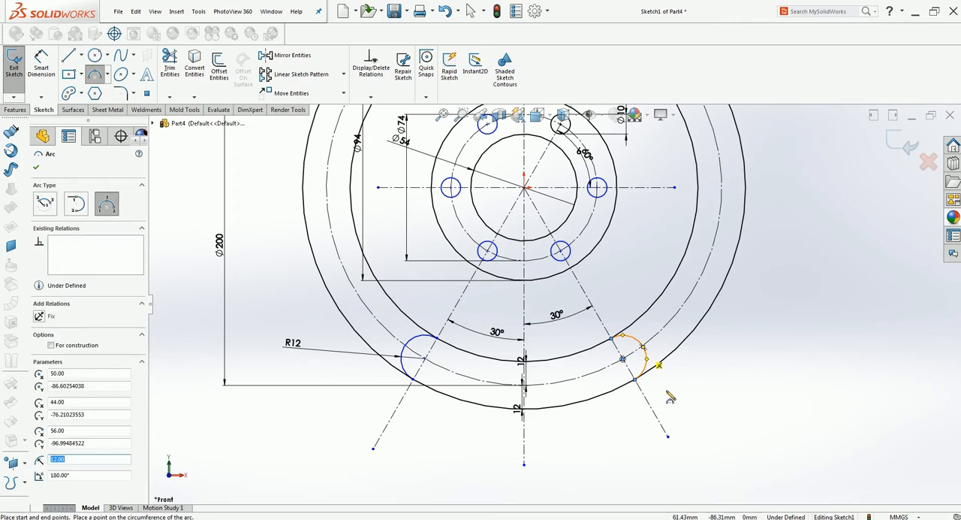
key("Escape")
Dimension the radius of the lower-right end arc.
left_click(42, 63)
left_click(645, 353)
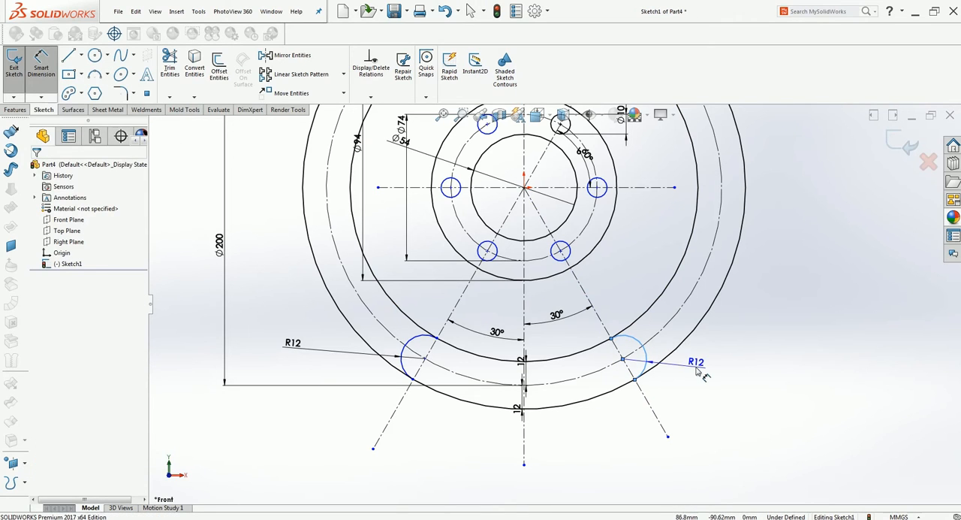
left_click(702, 372)
key("Return")
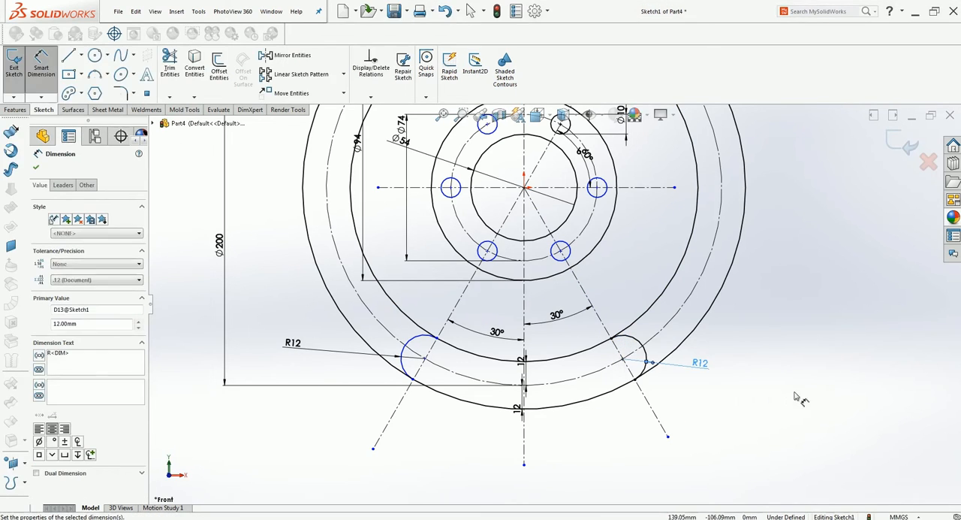
Dimension the vertical distance between the lower-left end arc's center and the origin.
left_click(423, 356)
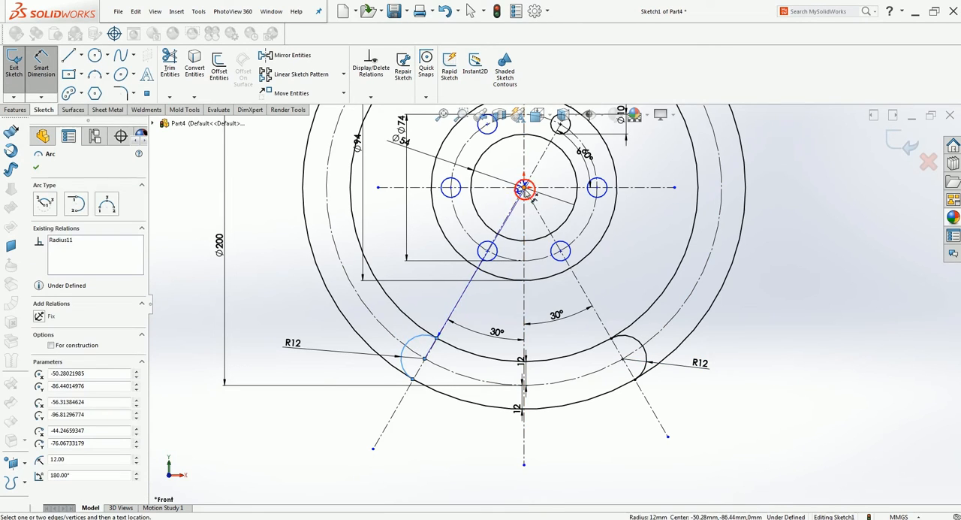
left_click(524, 187)
left_click(269, 275)
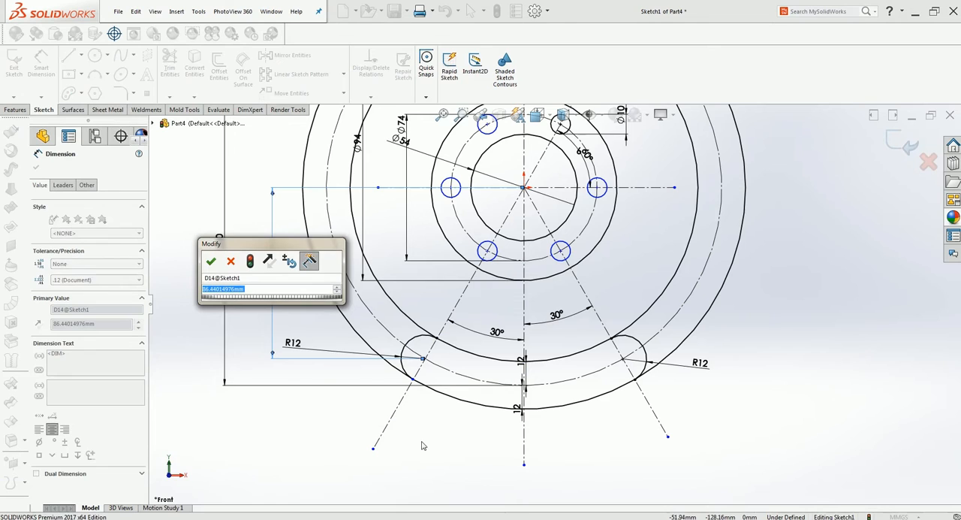
key("Return")
key("Escape")
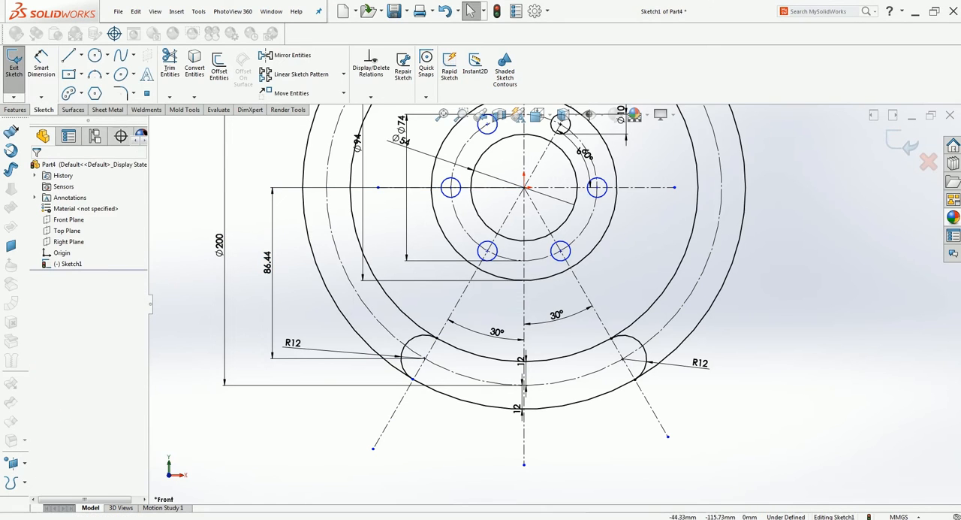
scroll(536, 186, "up", 3)
scroll(537, 185, "down", 1)
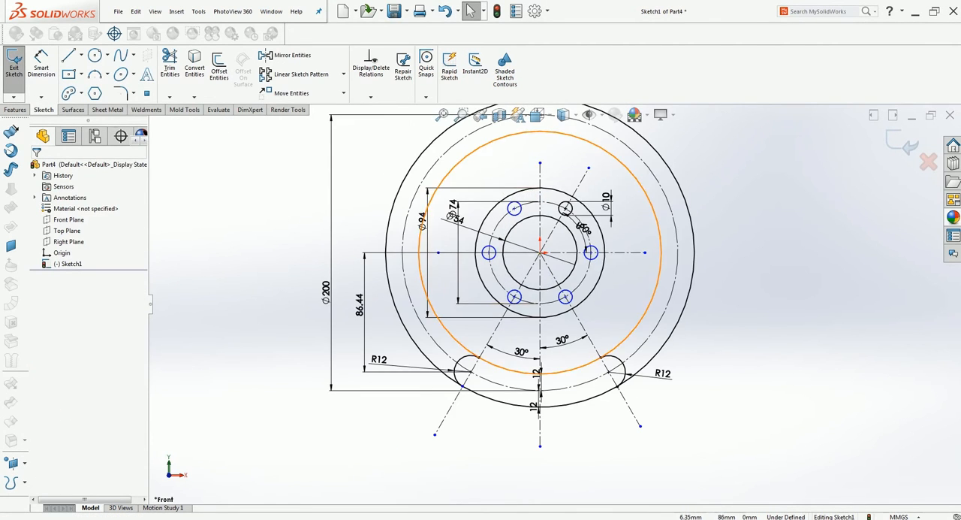
Trim away the long upper portions of the two solid circles offset from the 200 mm circle, leaving the closed curved slot.
scroll(584, 142, "up", 2)
scroll(583, 143, "down", 1)
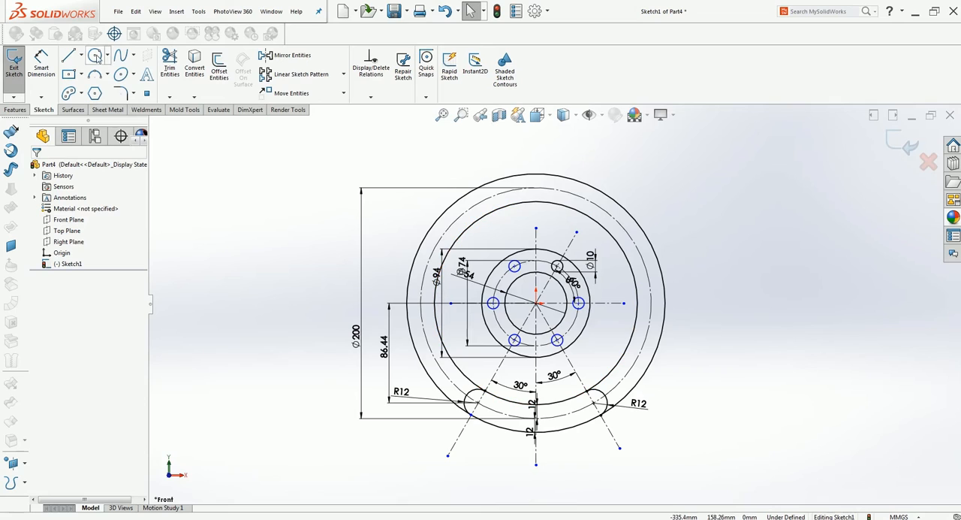
left_click(170, 66)
left_click(413, 259)
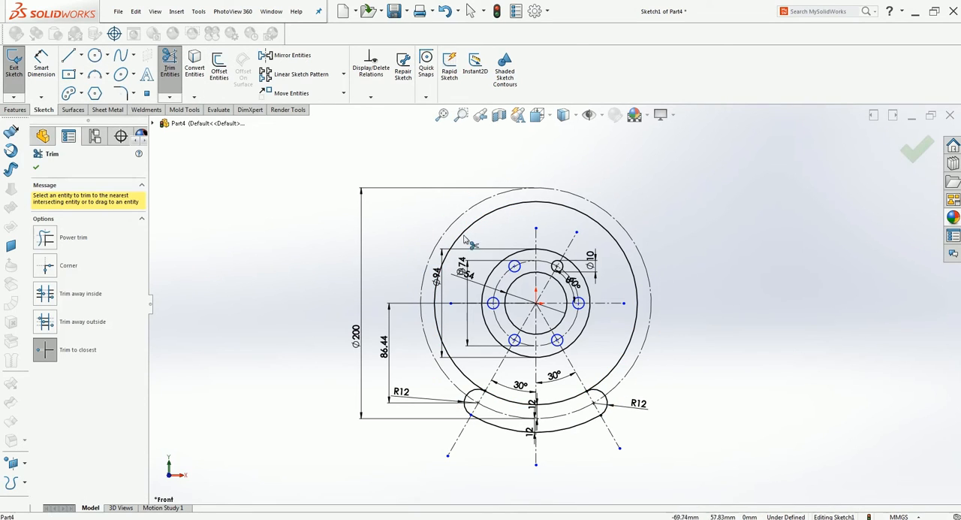
left_click(464, 238)
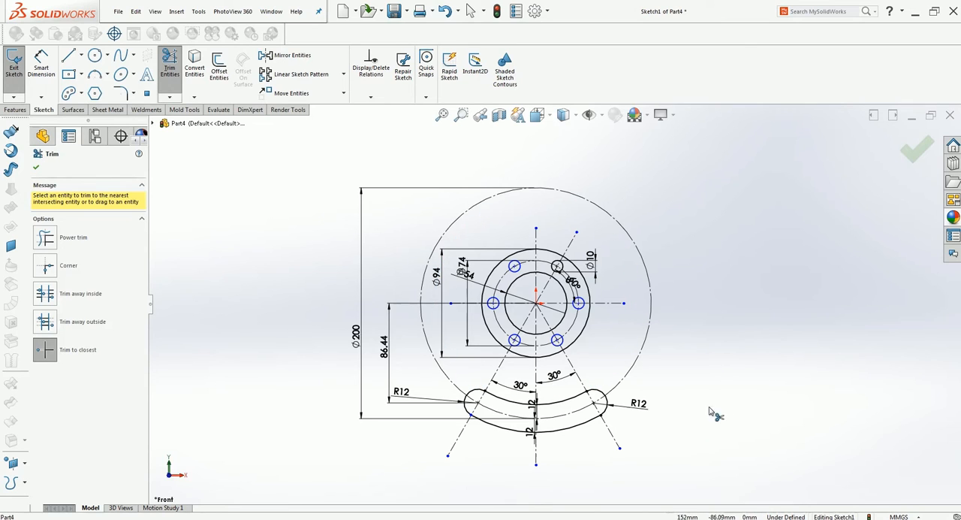
key("Escape")
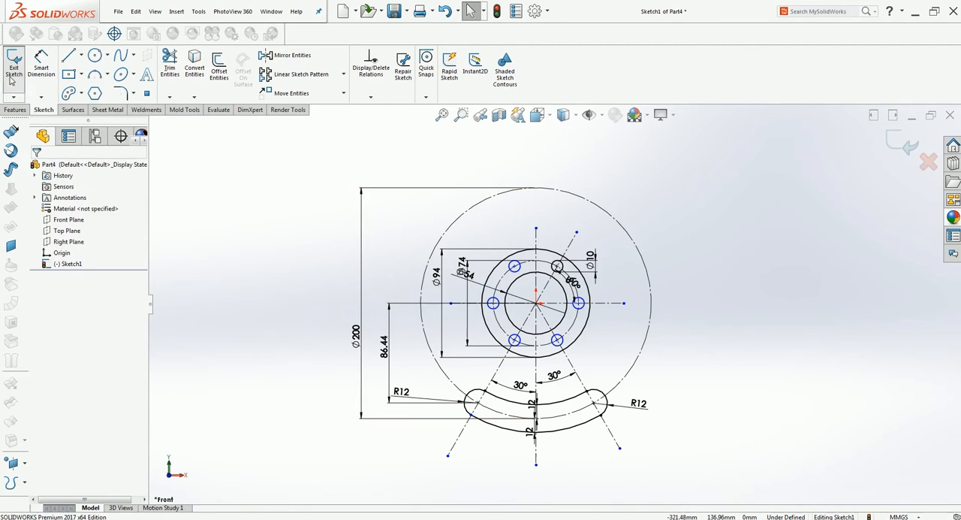
Offset the whole slot outline outward by 11 mm as a chain.
left_click(219, 66)
left_click(504, 403)
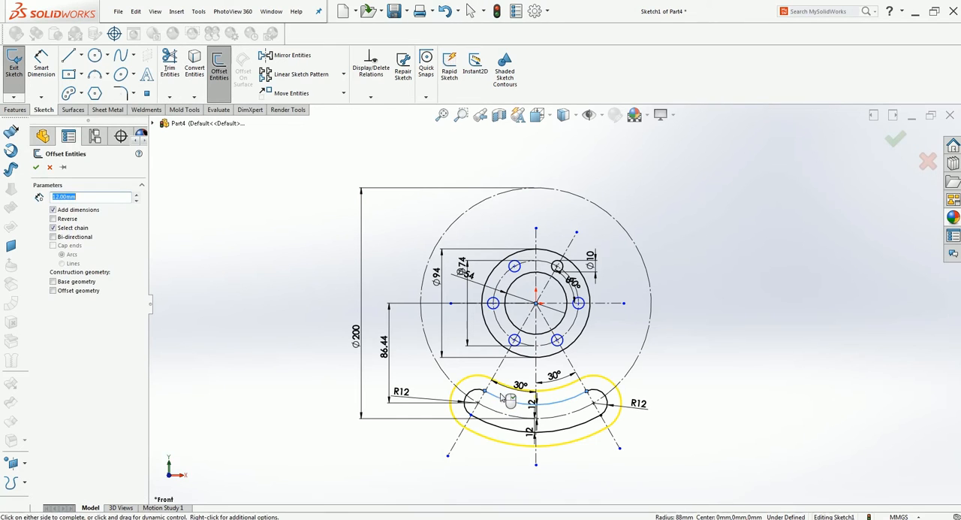
left_click(257, 234)
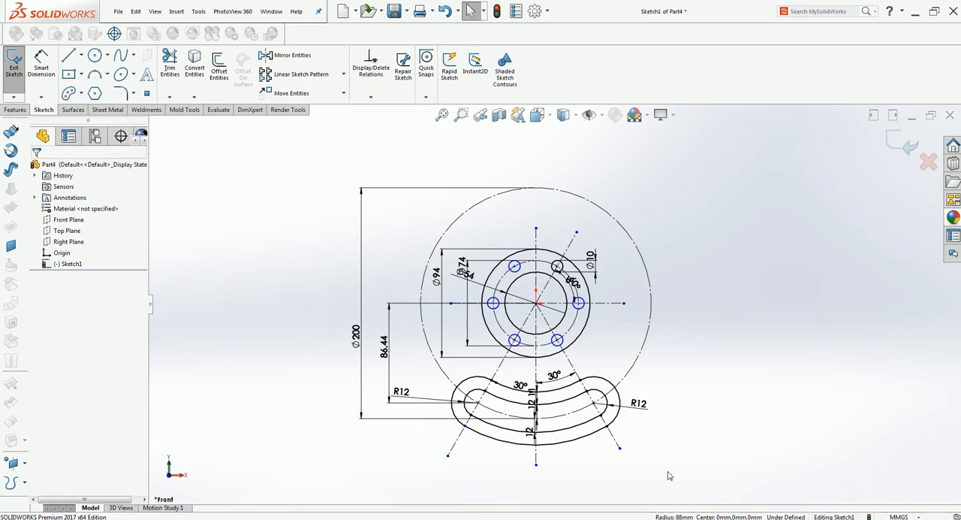
scroll(531, 331, "down", 3)
scroll(531, 330, "down", 2)
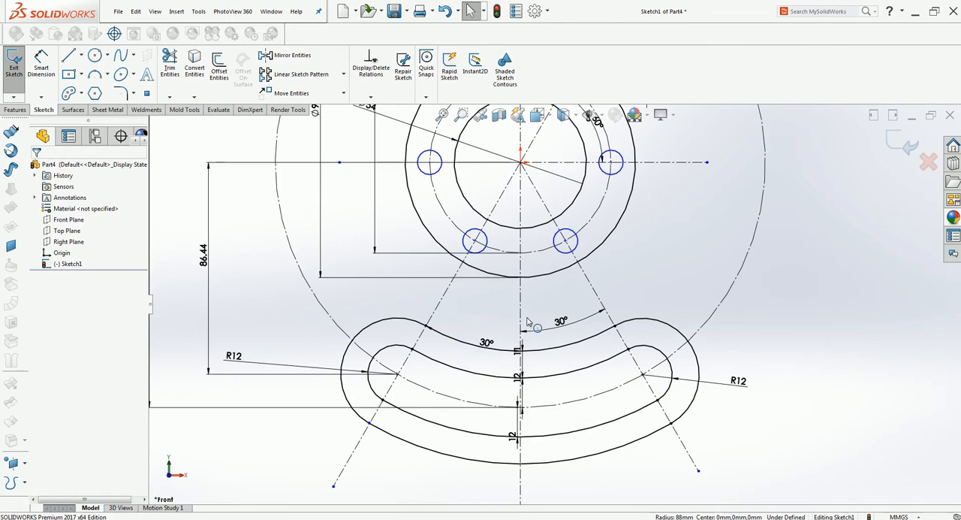
left_click(69, 55)
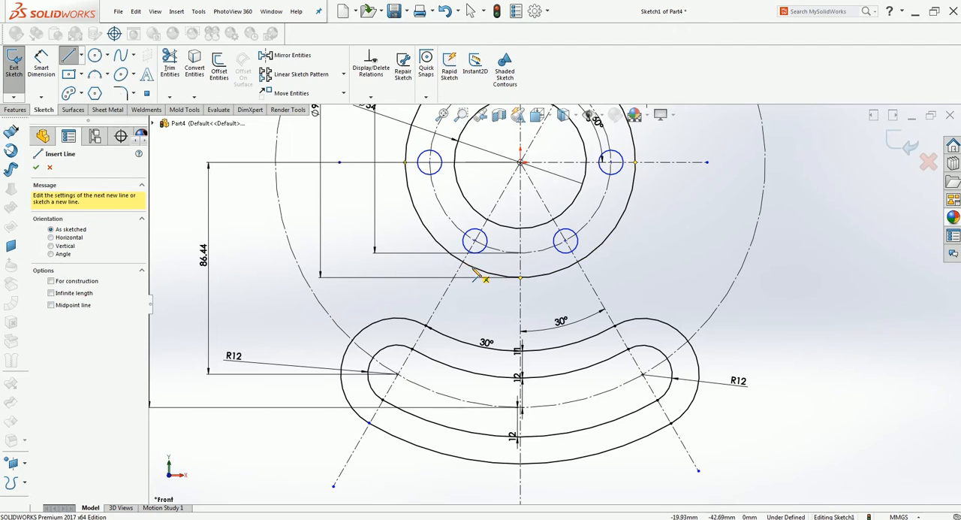
left_click(477, 274)
key("Escape")
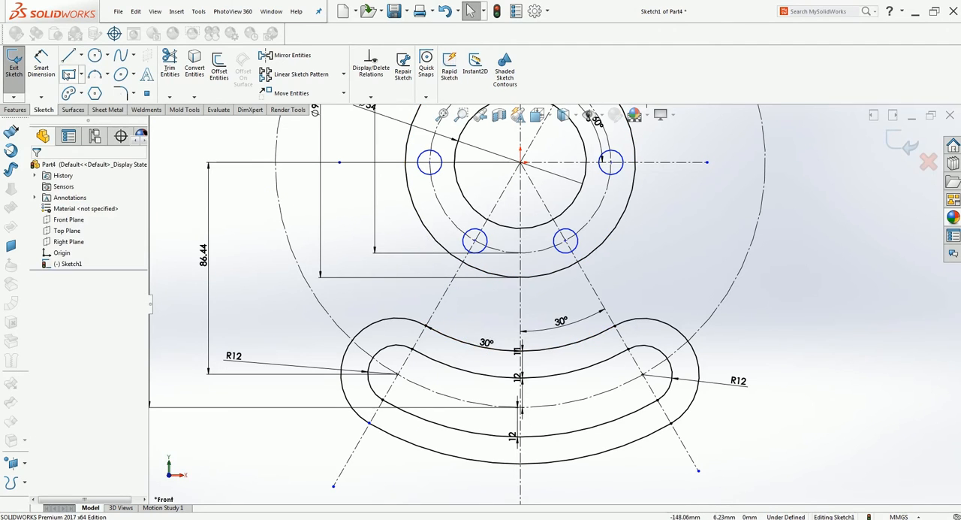
Draw a vertical line about 17 mm left of the vertical centerline, from the 94 mm circle down to the slot's outer outline.
left_click(67, 57)
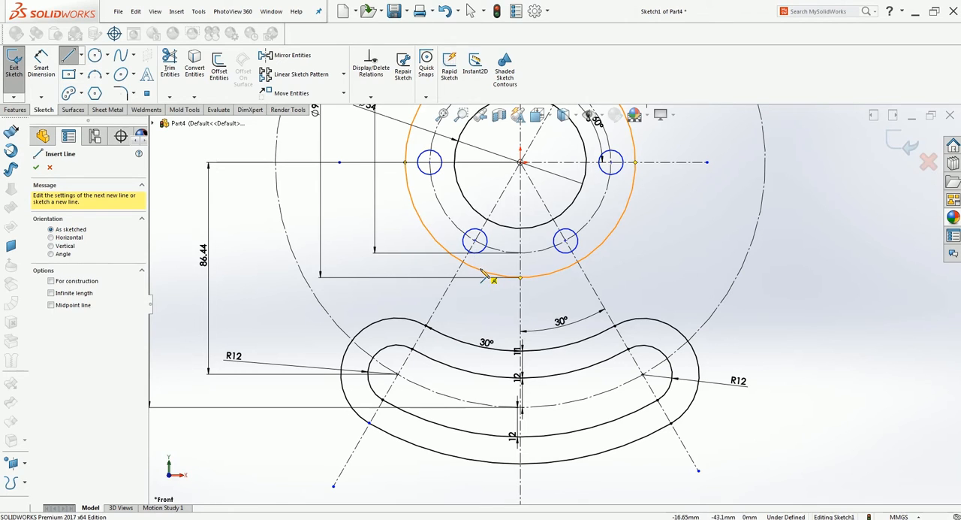
left_click(479, 273)
left_click(480, 345)
key("Escape")
Draw a 90° three-point arc of about 5 mm radius joining the 94 mm circle to the vertical line's upper part.
left_click(94, 73)
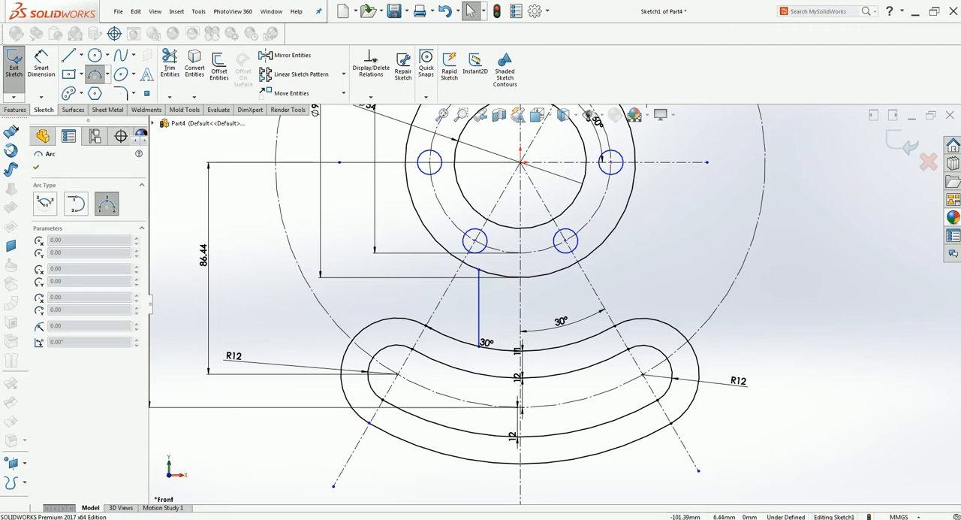
left_click(470, 267)
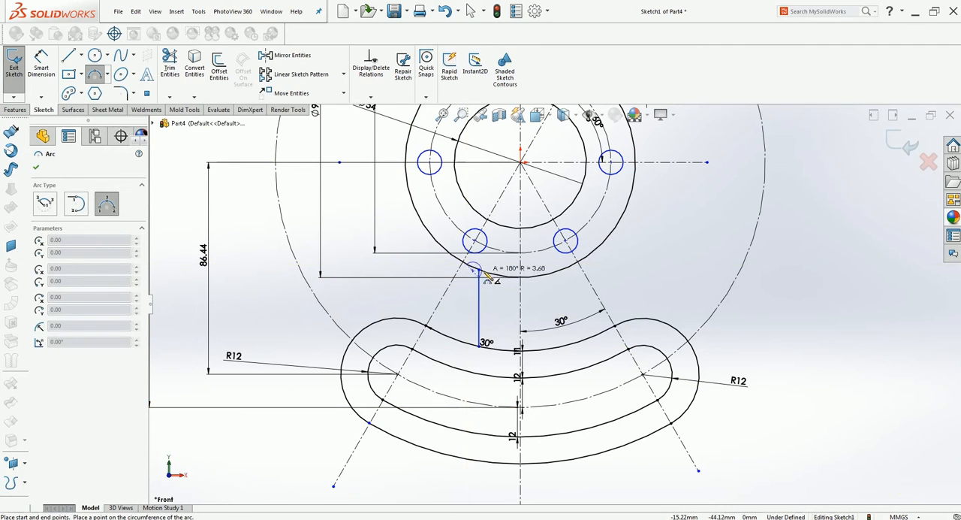
left_click(479, 271)
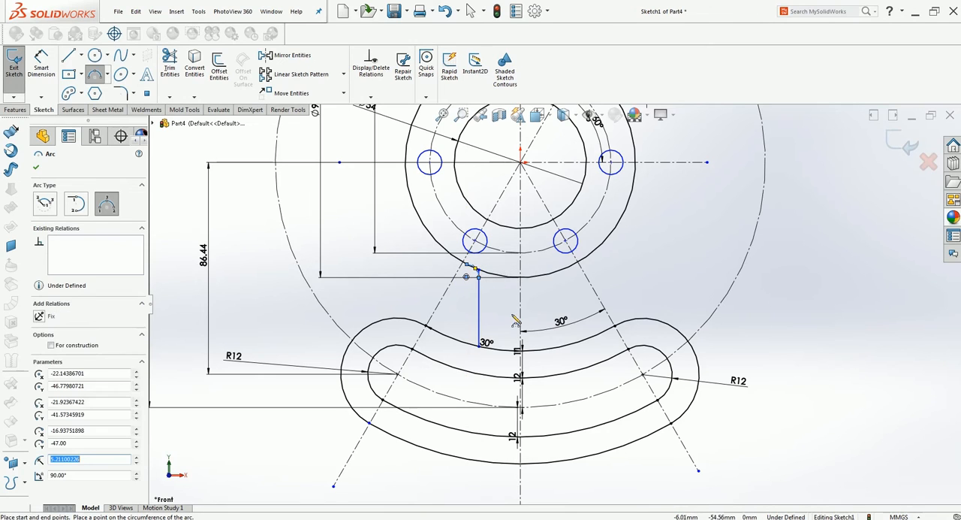
key("Escape")
Dimension the upper connecting arc's radius as 10 mm.
left_click(42, 62)
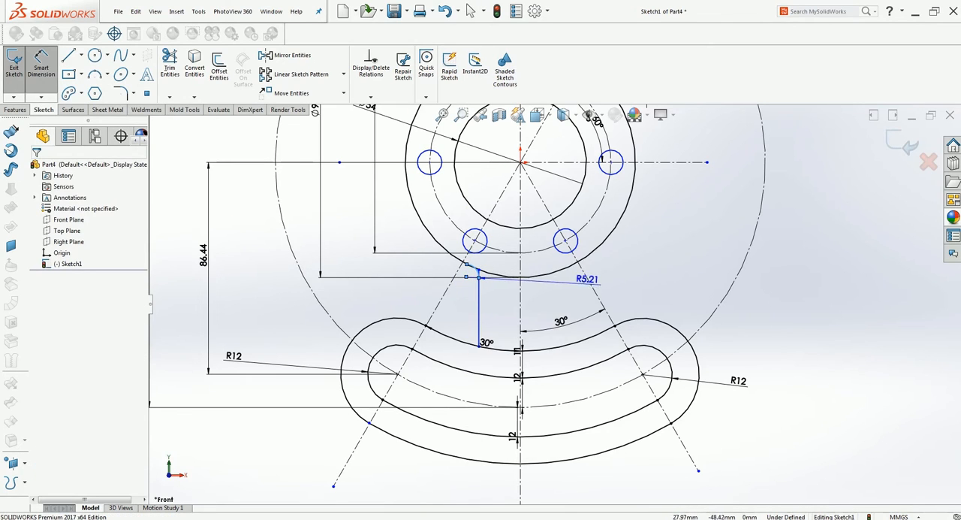
left_click(601, 266)
type("10")
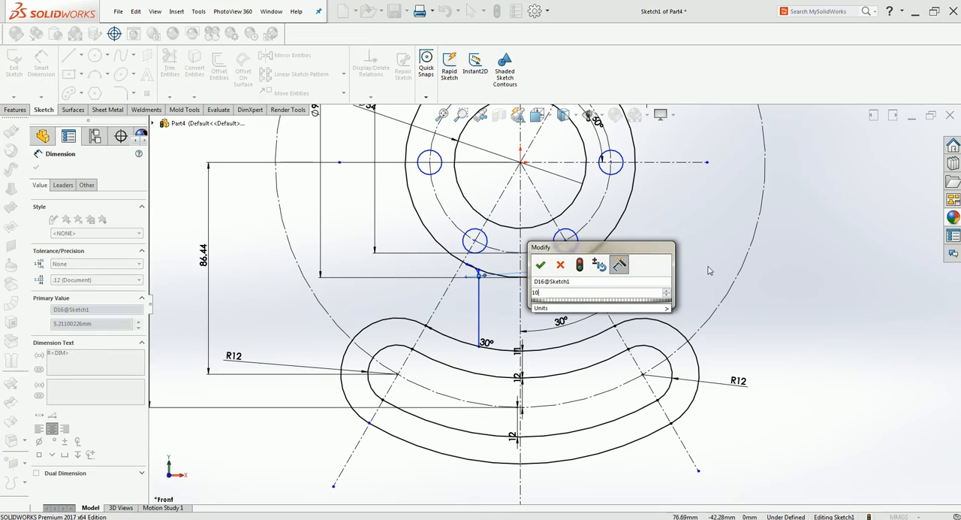
key("Return")
left_click(42, 67)
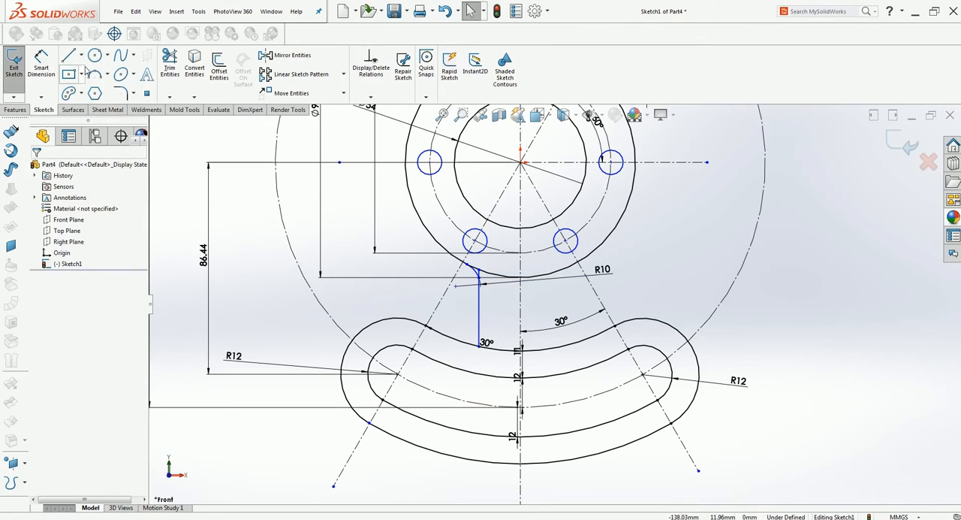
Draw a 90° three-point arc of about 4 mm radius joining the vertical line's lower part to the slot's outer outline.
left_click(94, 74)
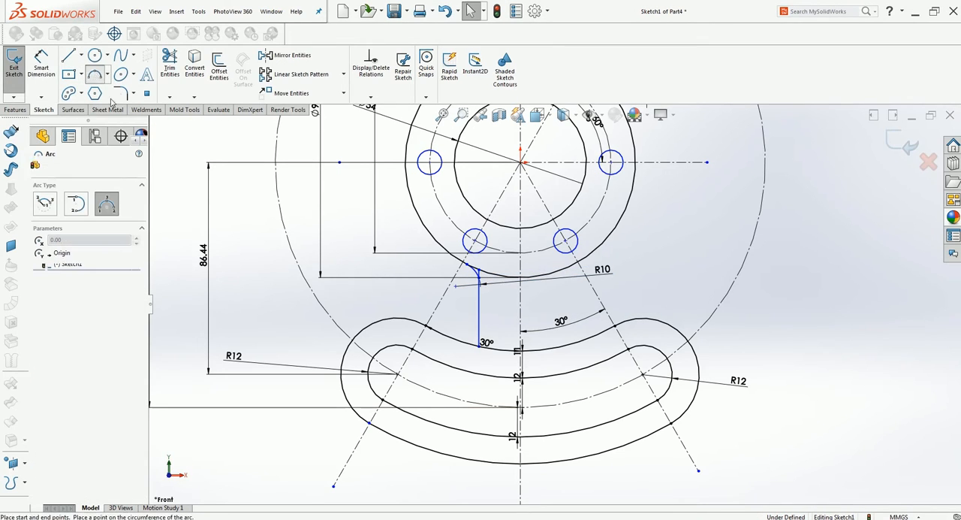
left_click(480, 342)
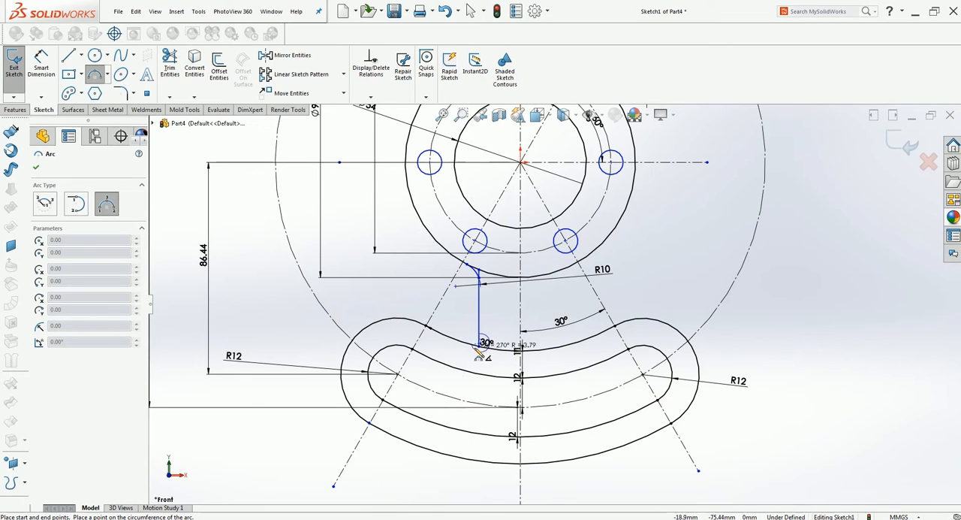
left_click(484, 341)
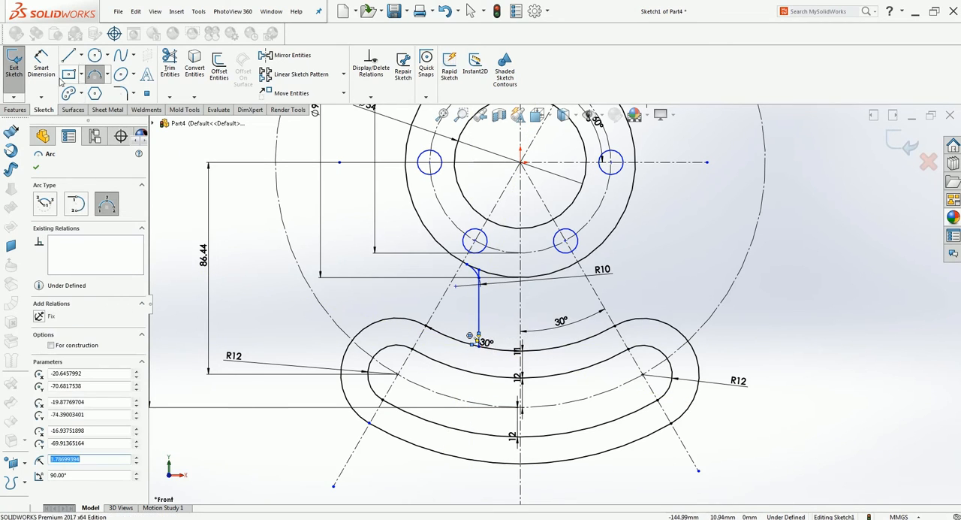
Dimension the lower connecting arc's radius as 9 mm.
left_click(41, 64)
left_click(489, 347)
left_click(555, 366)
type("9")
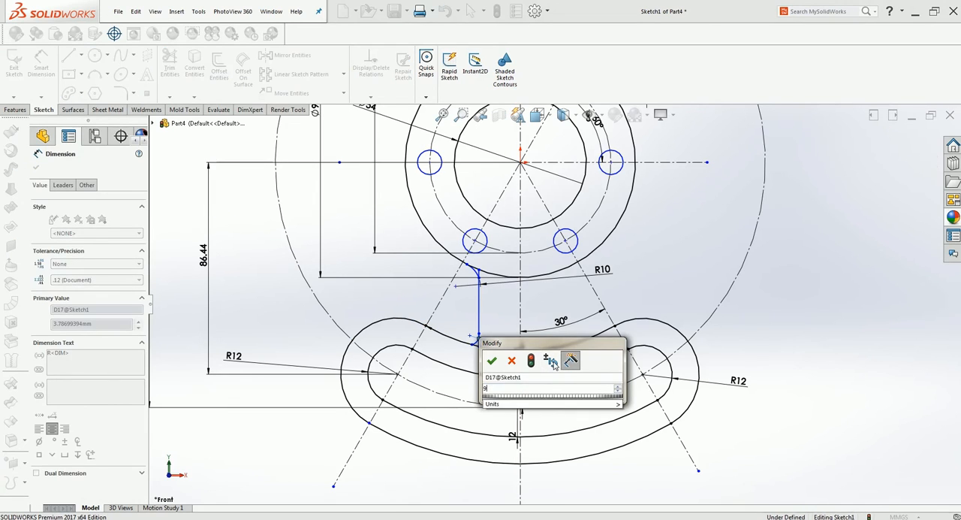
key("Return")
key("Escape")
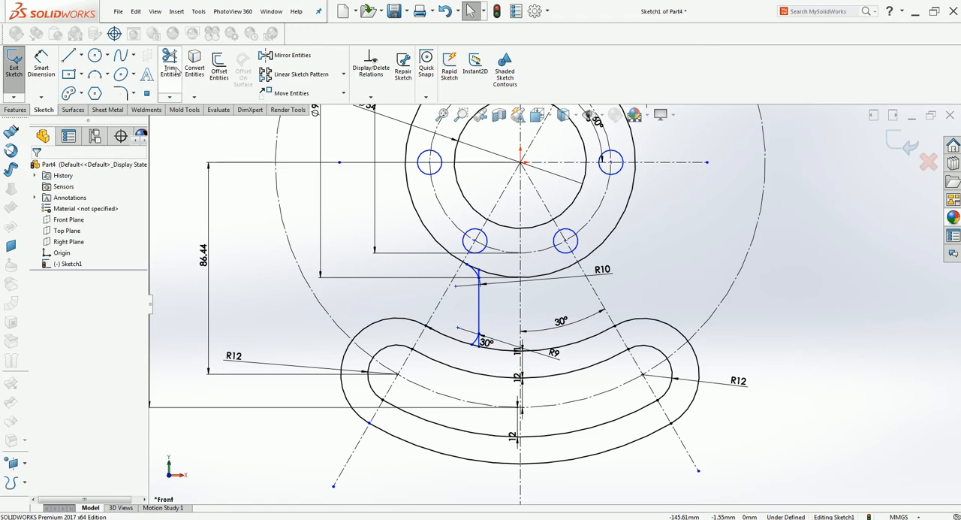
Trim both ends of the vertical line that extend past the upper and lower connecting arcs.
left_click(173, 68)
scroll(467, 300, "down", 5)
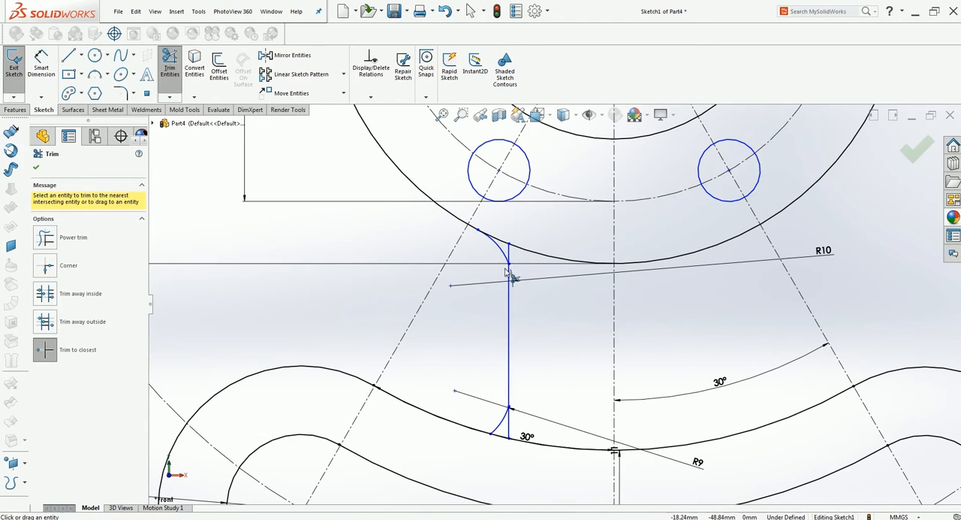
left_click(510, 253)
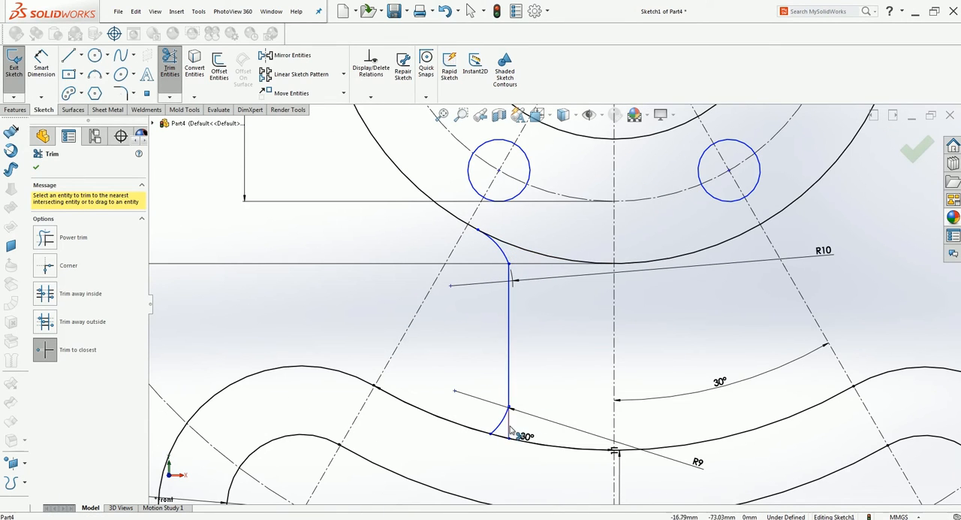
key("Escape")
Make the upper connecting arc tangent to the vertical line.
left_click(510, 318)
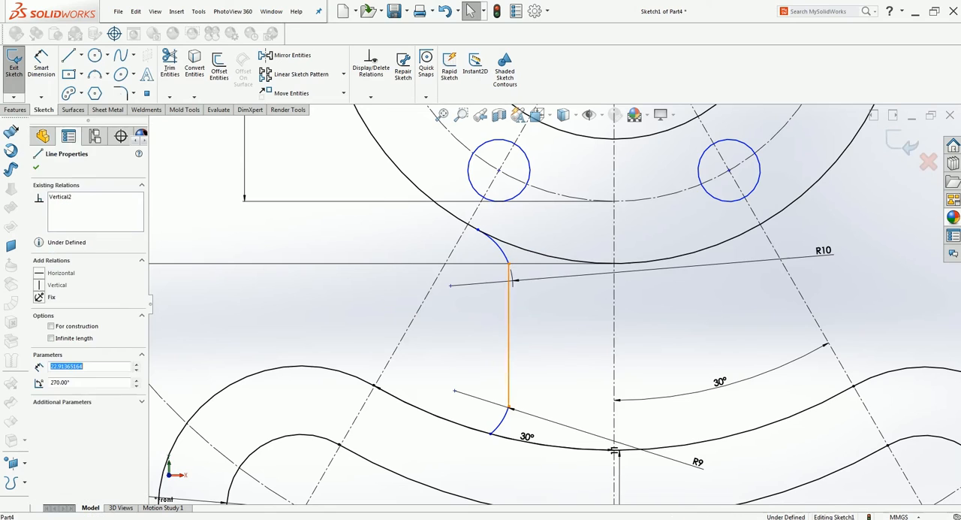
left_click(500, 251, "ctrl")
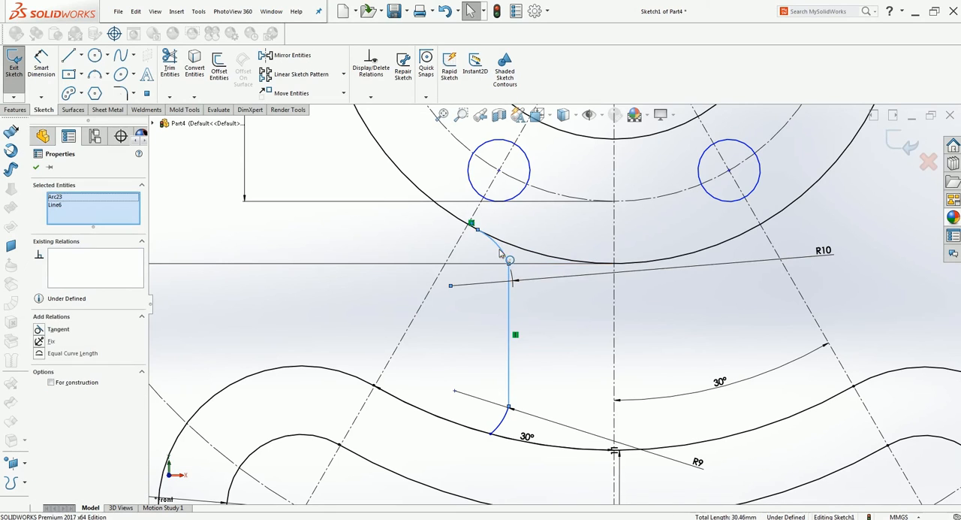
left_click(38, 330)
left_click(36, 167)
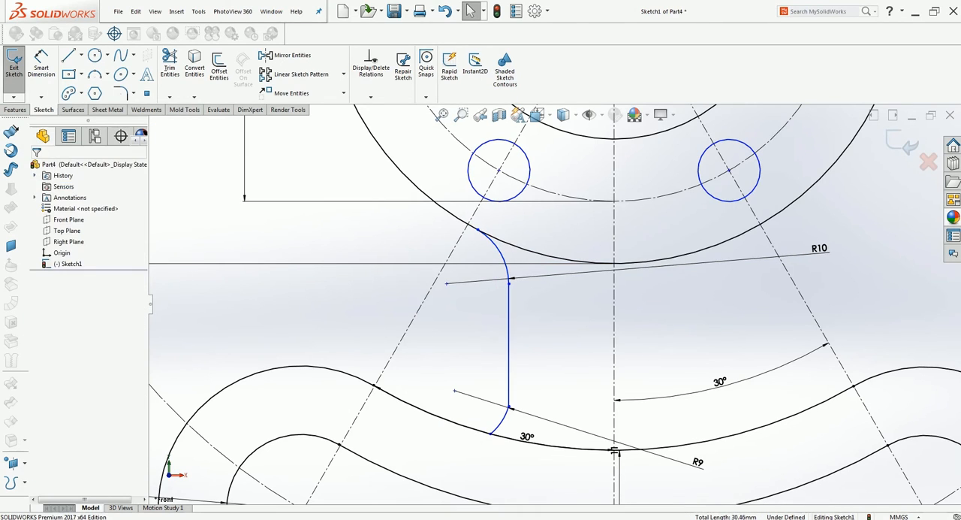
Make the lower connecting arc tangent to the vertical line.
left_click(508, 422)
key("Escape")
left_click(510, 418)
left_click(508, 380, "ctrl")
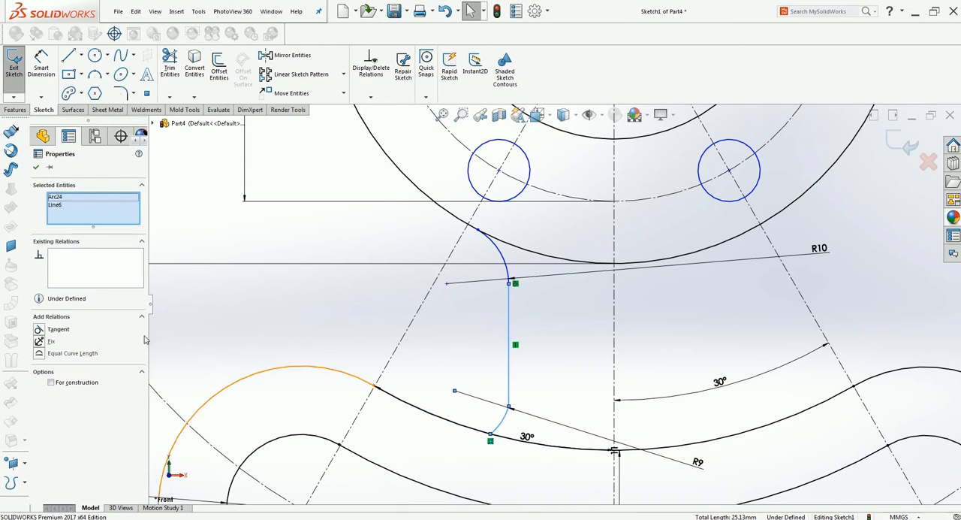
left_click(40, 329)
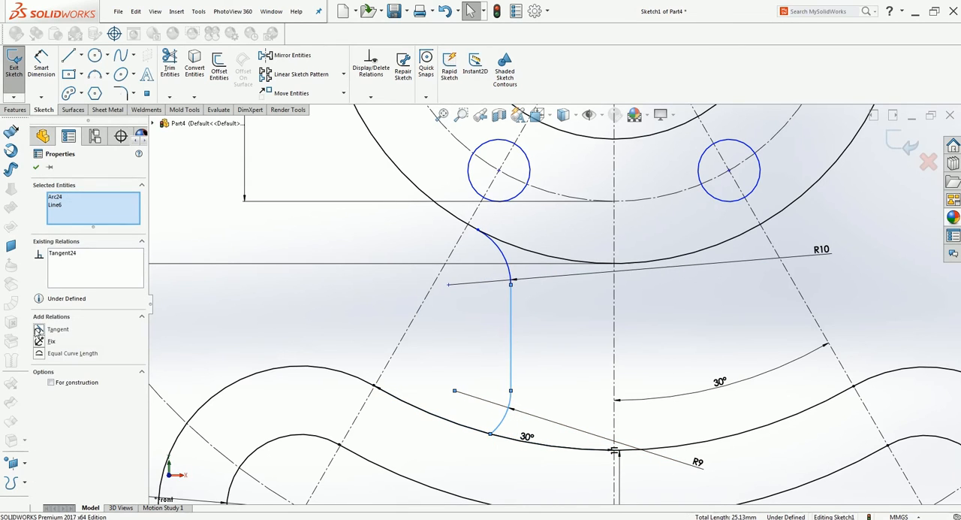
left_click(36, 168)
Dimension the distance between the vertical line and the vertical centerline as 36/2 (18 mm), placing the dimension below the slot.
scroll(582, 423, "up", 1)
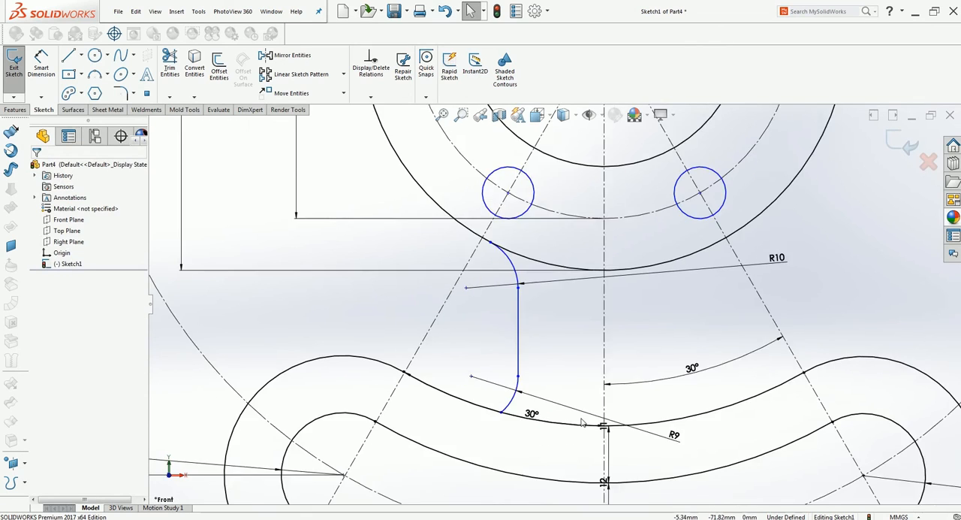
scroll(582, 423, "up", 2)
left_click(42, 64)
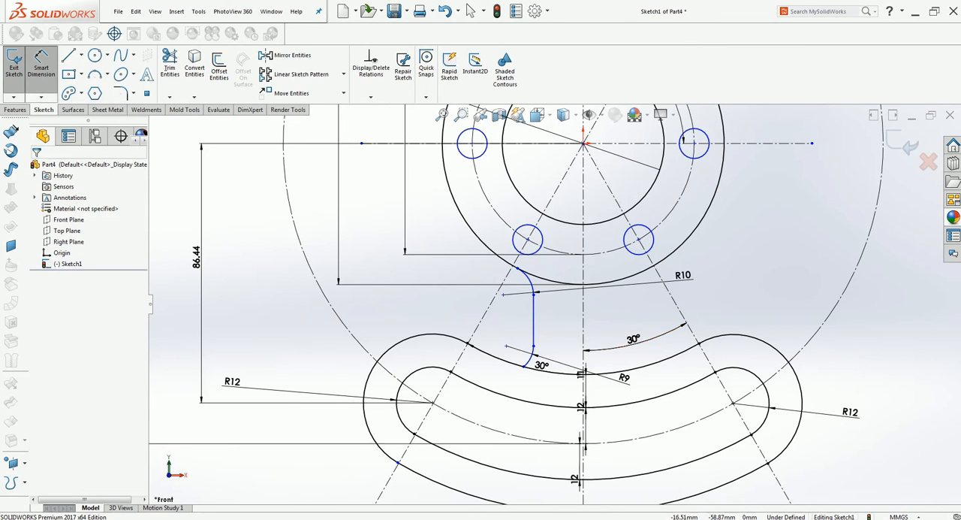
left_click(534, 323)
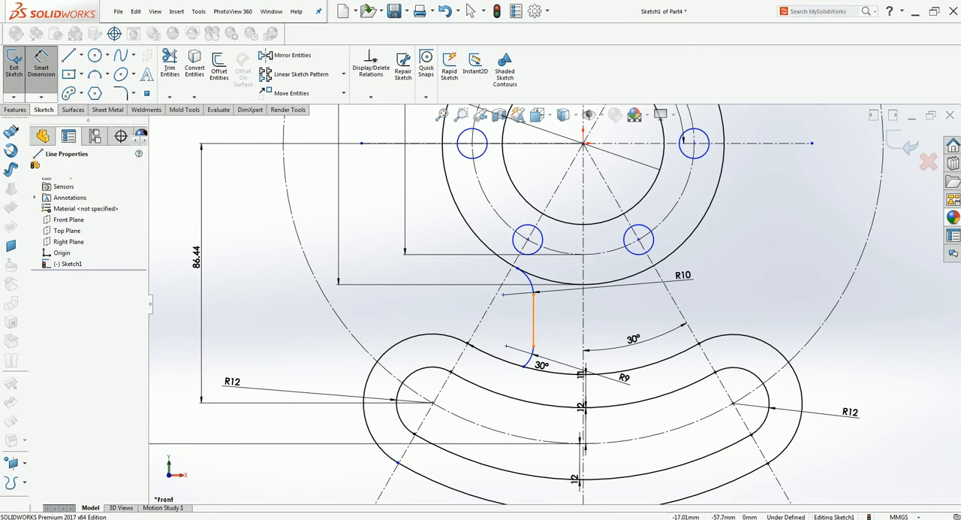
left_click(584, 330)
scroll(555, 421, "up", 3)
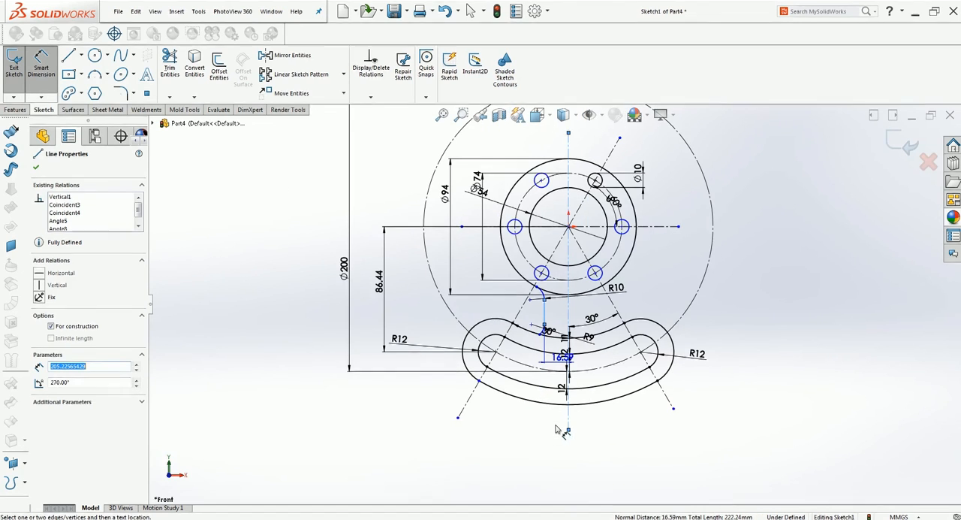
left_click(526, 428)
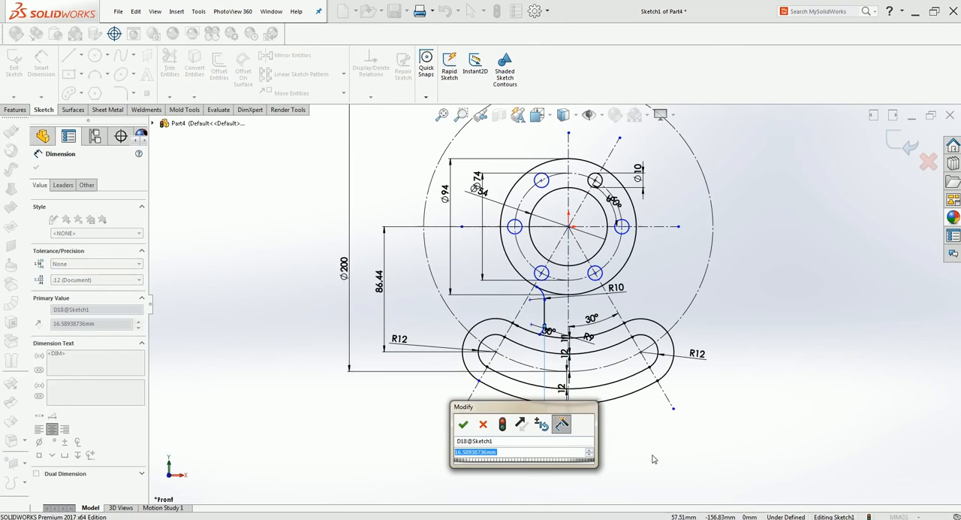
type("18")
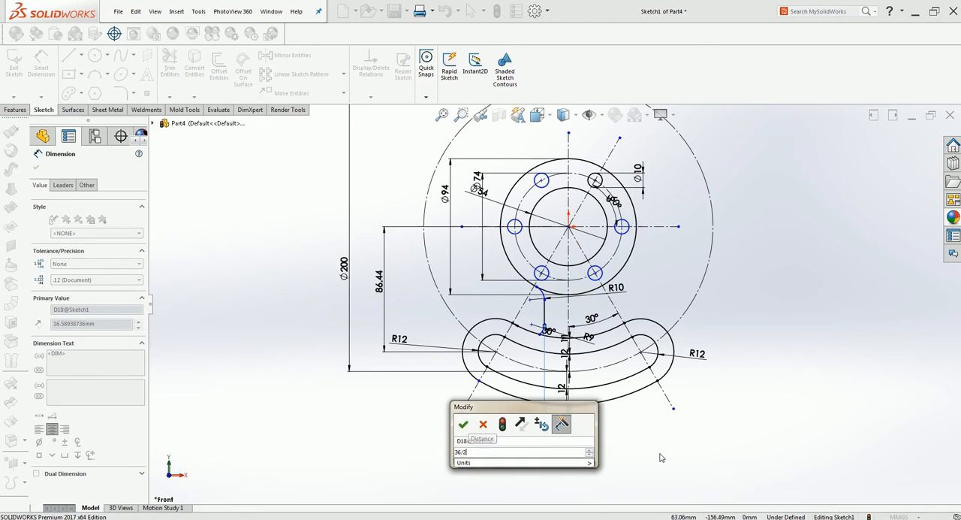
key("Return")
left_click(621, 413)
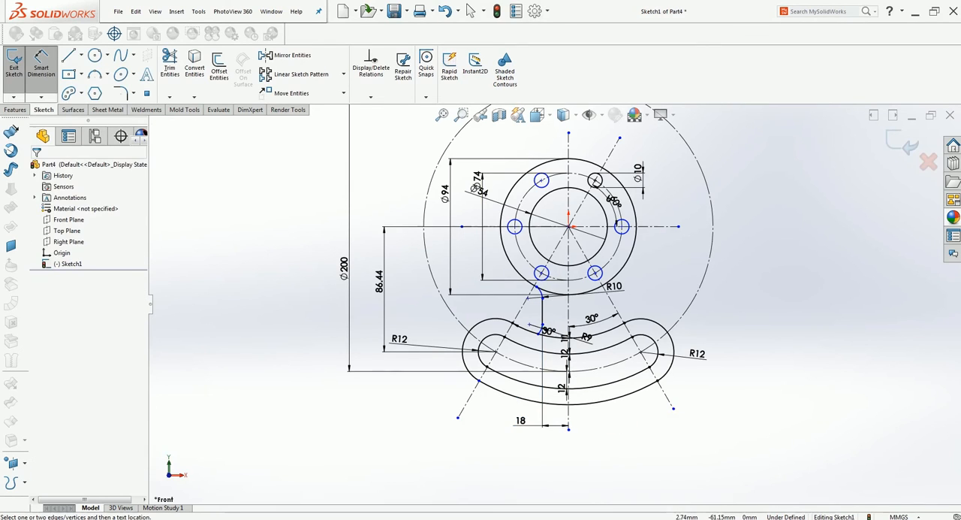
Mirror the vertical web line and both of its connecting arcs about the vertical centerline, keeping the originals.
scroll(571, 299, "up", 1)
scroll(579, 295, "down", 2)
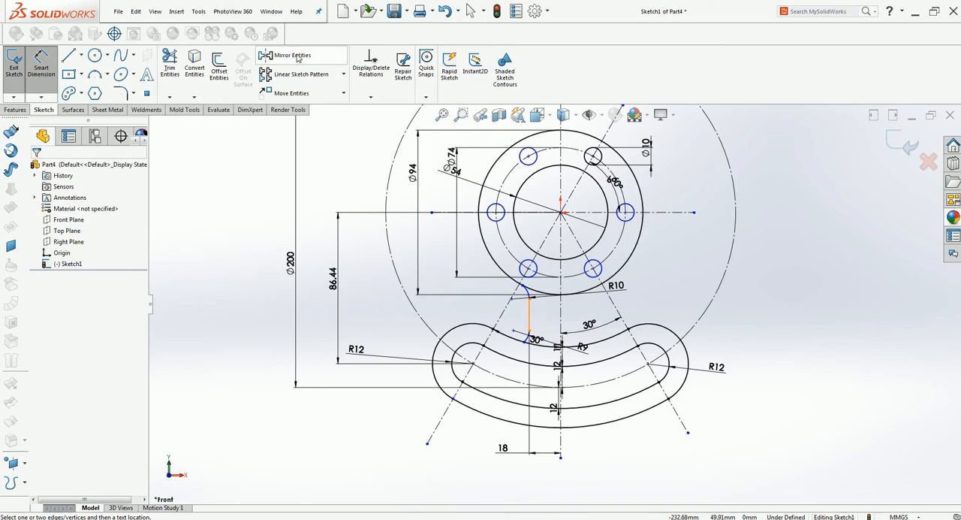
left_click(286, 55)
left_click(530, 308)
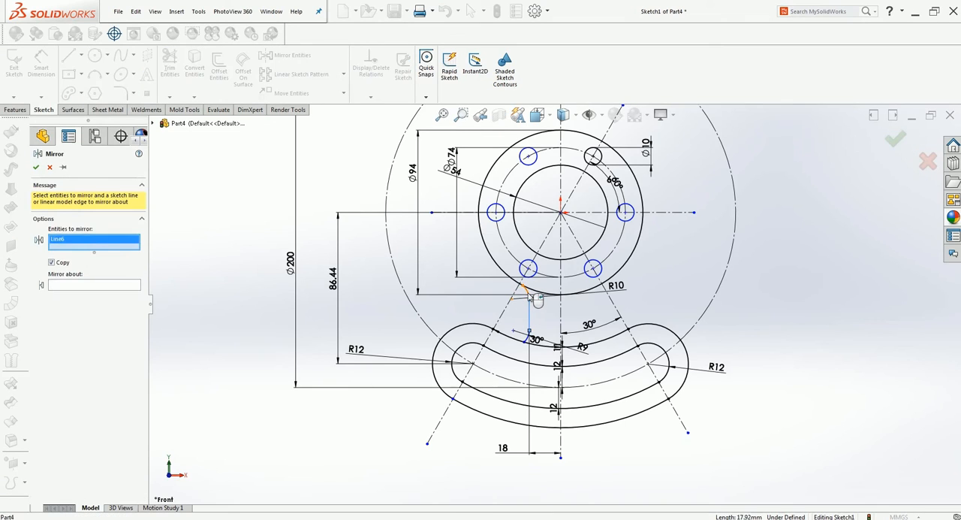
left_click(529, 296)
left_click(534, 343)
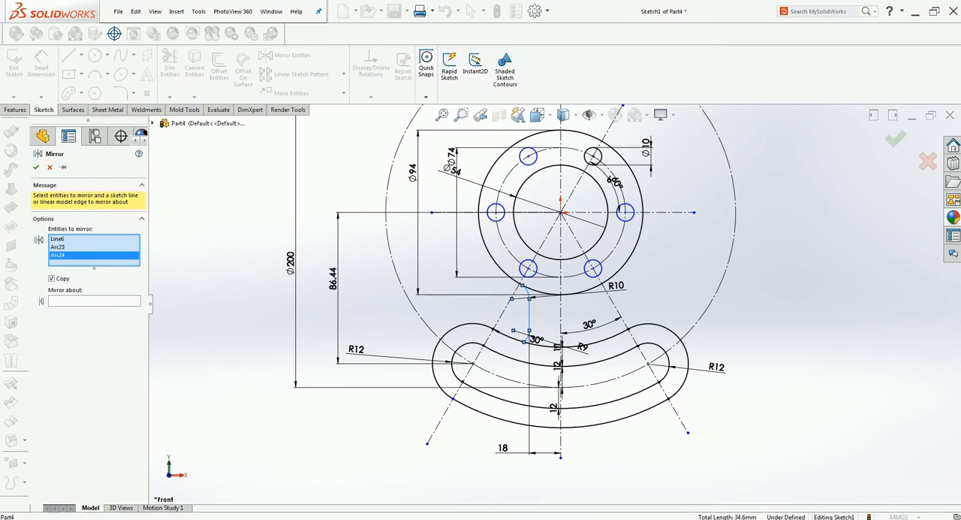
left_click(110, 301)
left_click(561, 320)
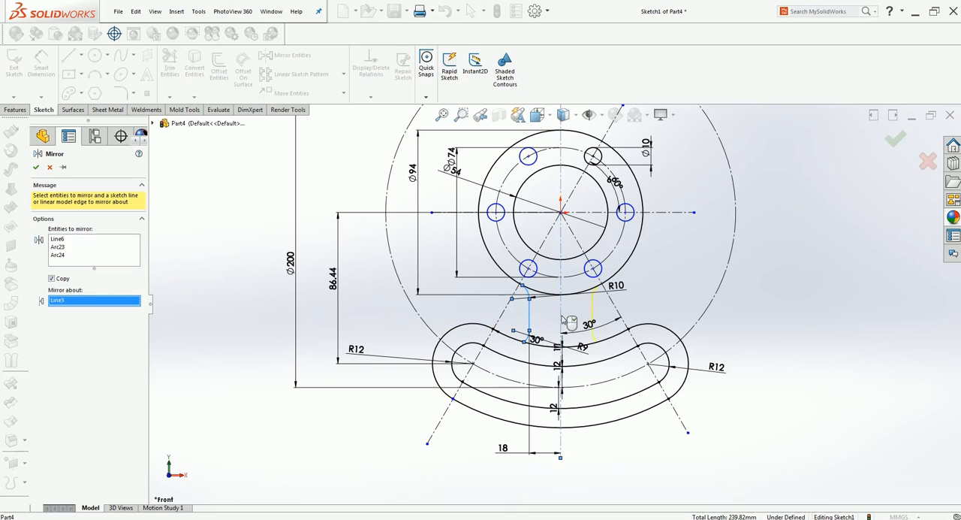
left_click(35, 167)
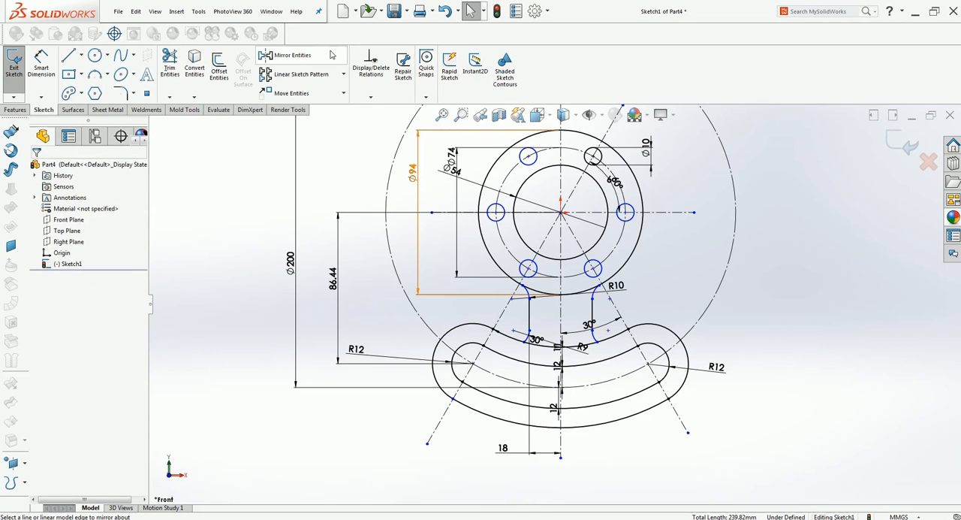
Dimension the vertical distance from the origin to the center of the left web's upper connecting arc, accepting the measured value.
left_click(40, 63)
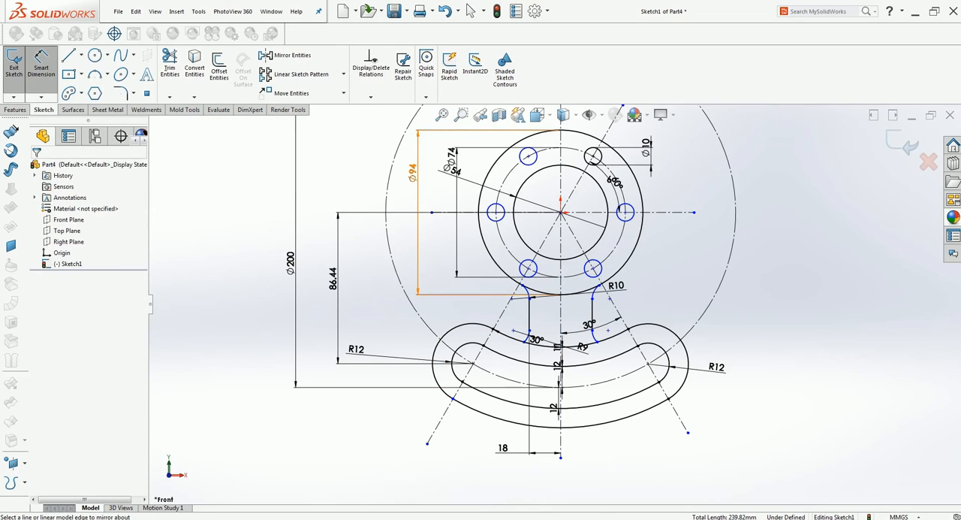
left_click(524, 290)
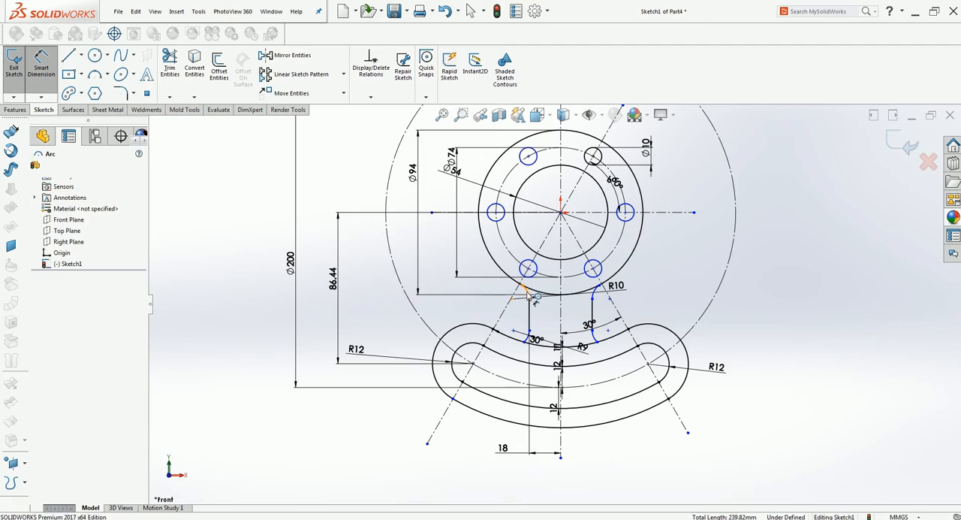
left_click(559, 211)
left_click(369, 270)
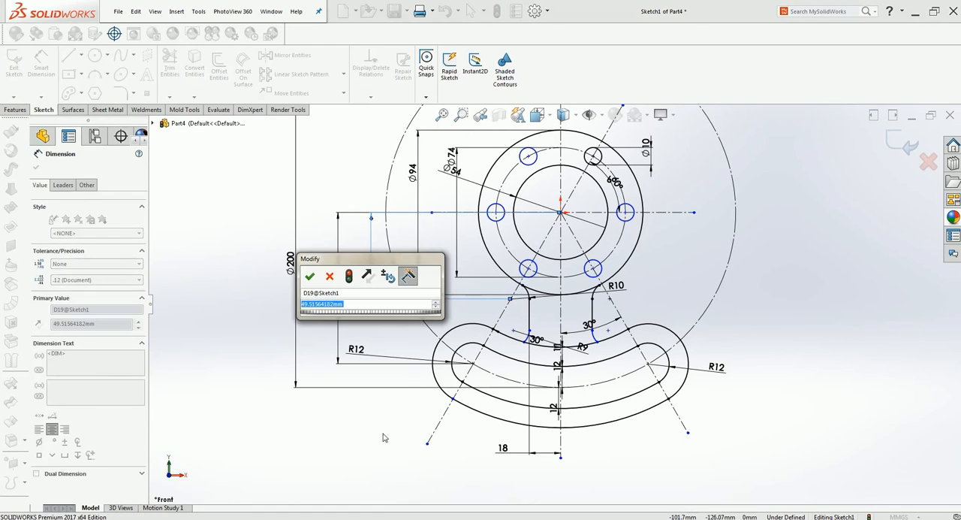
key("Return")
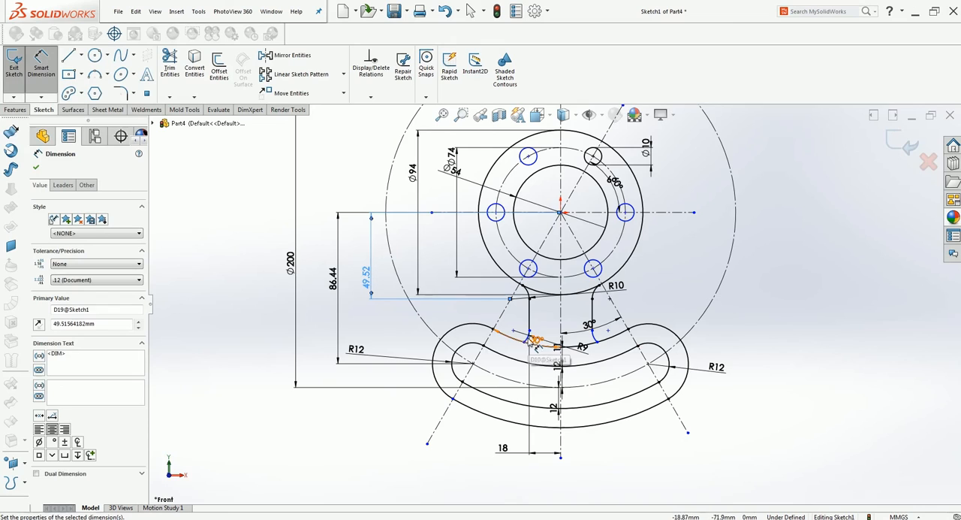
Dimension the vertical distance from the origin to the center of the left web's lower connecting arc, accepting the measured value.
left_click(531, 340)
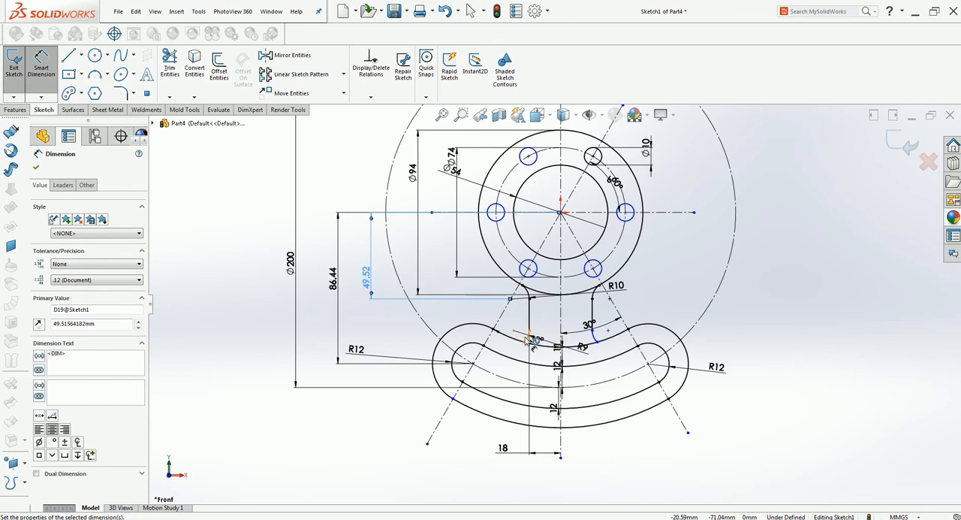
left_click(528, 341)
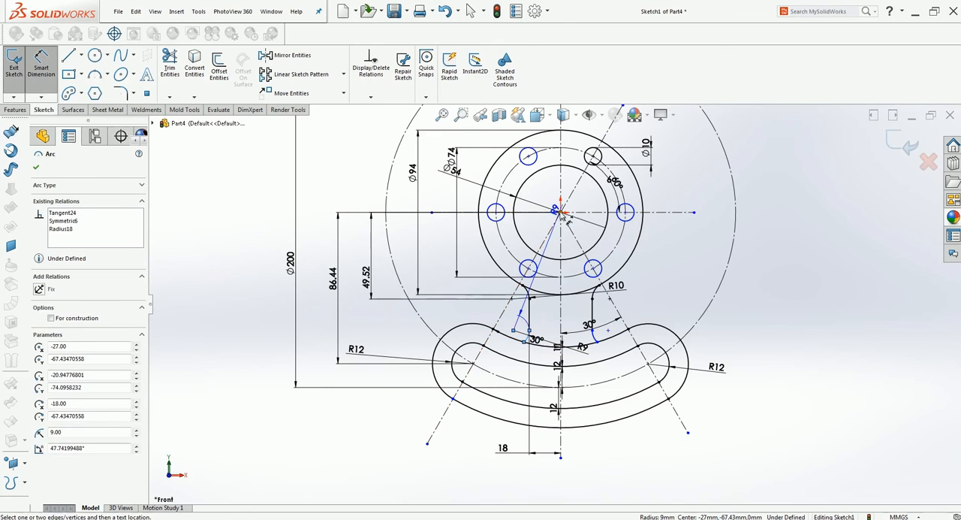
left_click(560, 212)
left_click(513, 329)
left_click(316, 289)
key("Return")
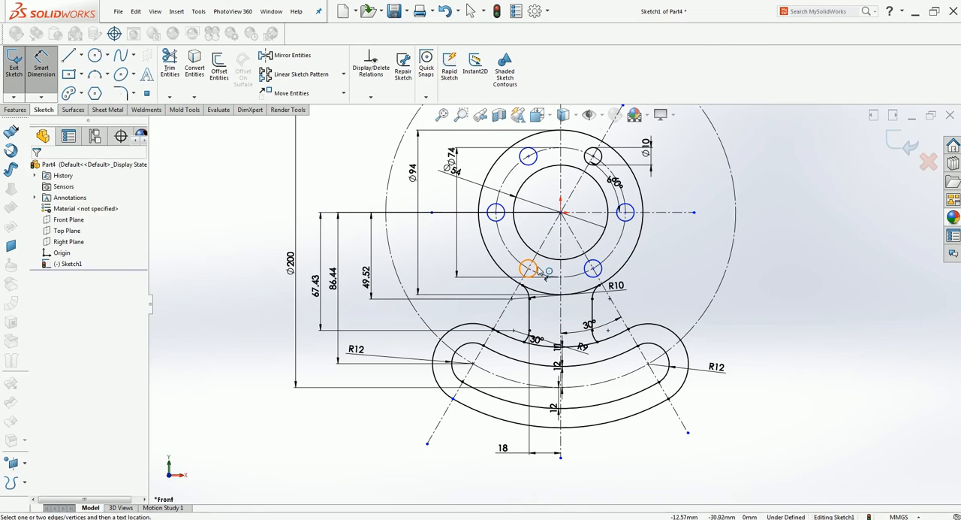
left_click(538, 269)
left_click(458, 261)
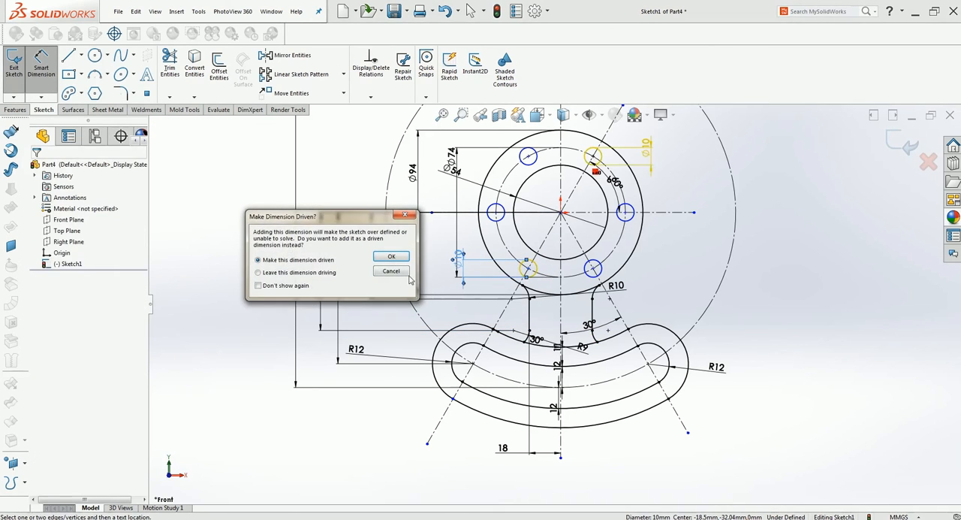
left_click(391, 256)
Dimension the vertical distance from the origin to the lower-left bolt hole's center, placing it beside the profile's right side.
left_click(534, 262)
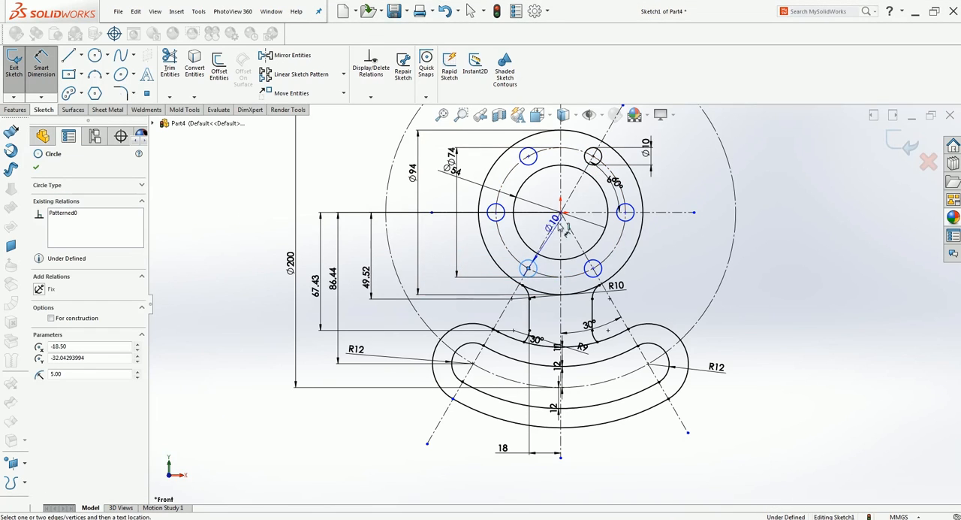
left_click(561, 213)
left_click(783, 241)
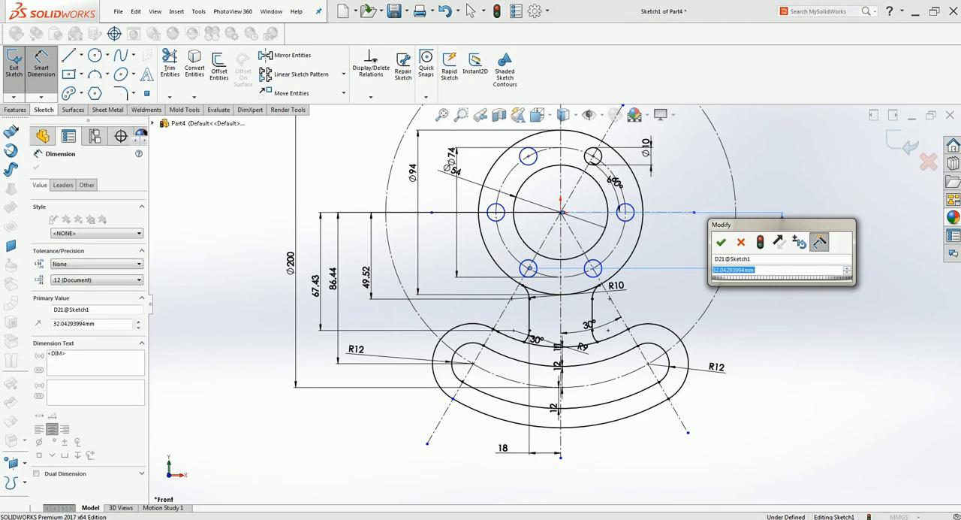
key("Return")
Dimension the vertical distance from the origin to the lower-right bolt hole's center, placing it outside the previous hole dimension.
left_click(593, 268)
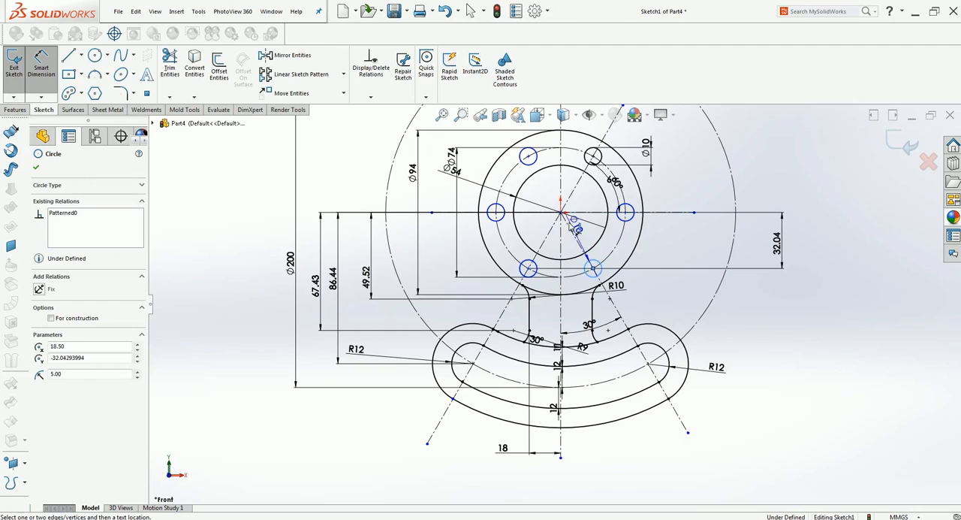
left_click(562, 212)
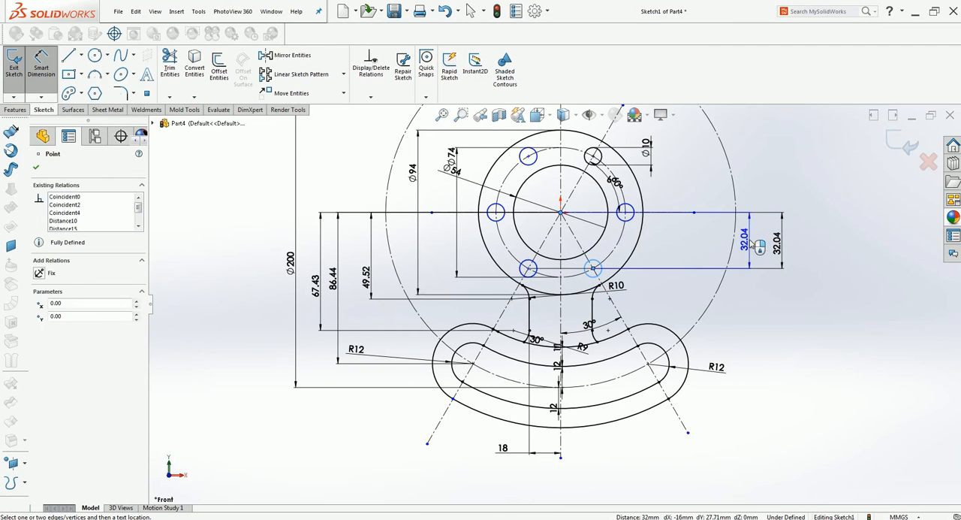
left_click(810, 240)
key("Return")
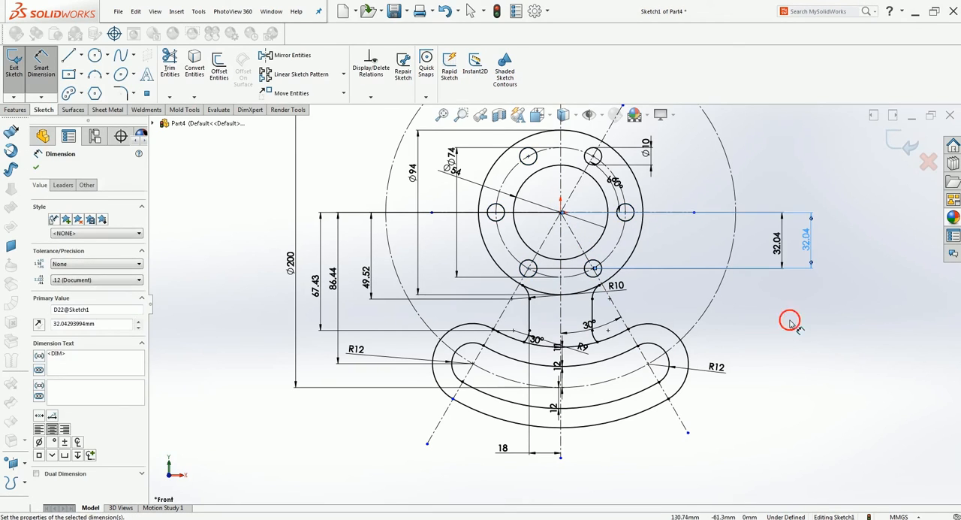
key("Escape")
Exit the finished profile sketch, keeping its changes, with the whole sketch fitted in view.
key("f")
left_click(903, 150)
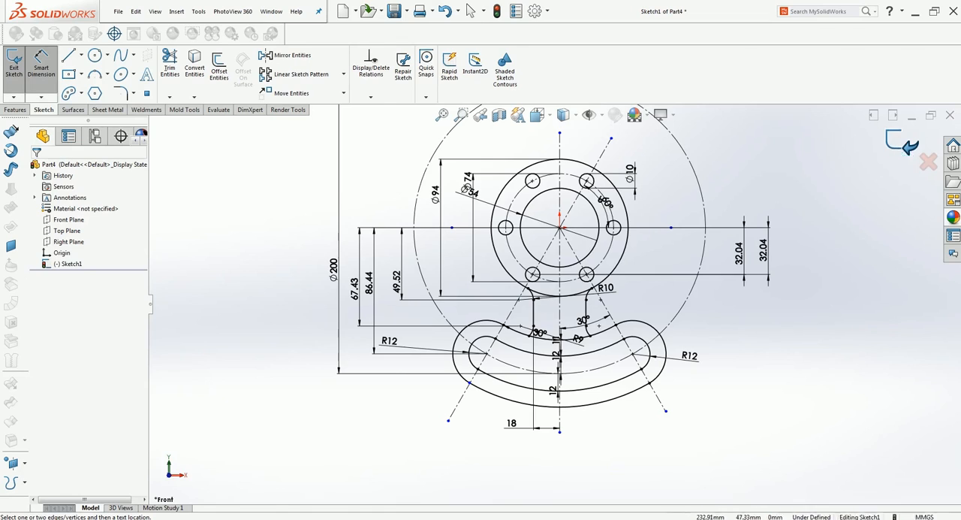
key("Escape")
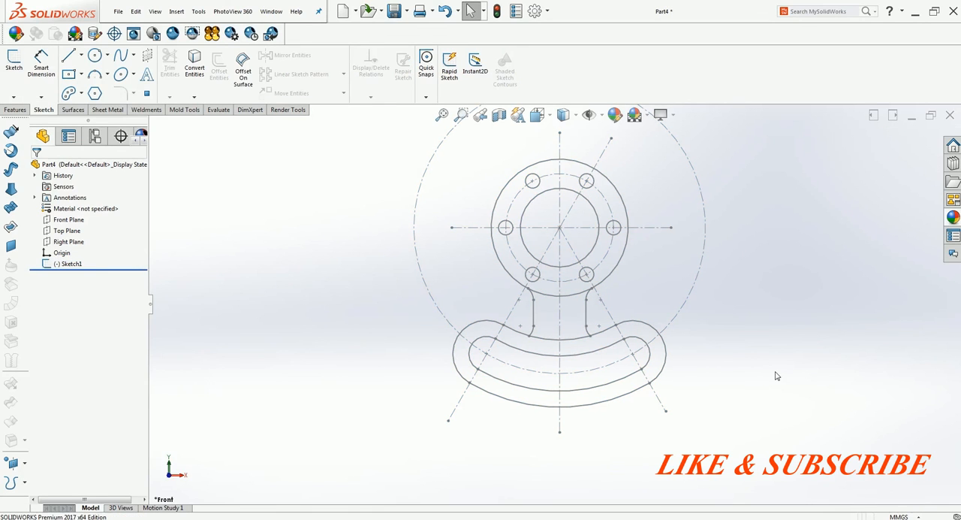